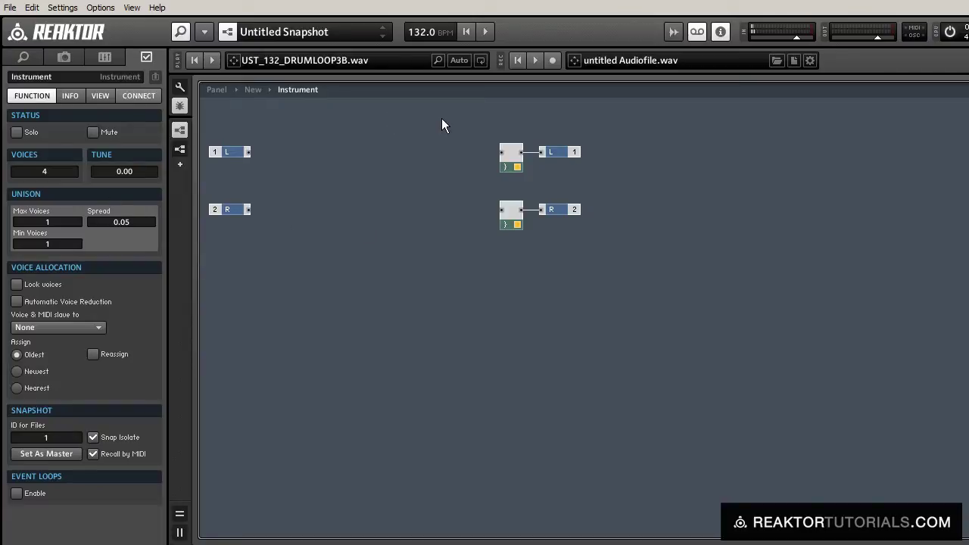
# Step: Delete the two modules feeding the outputs and set the instrument's Voices to 1
pyautogui.moveTo(443, 119); pyautogui.dragTo(535, 299)
pyautogui.press('Delete')
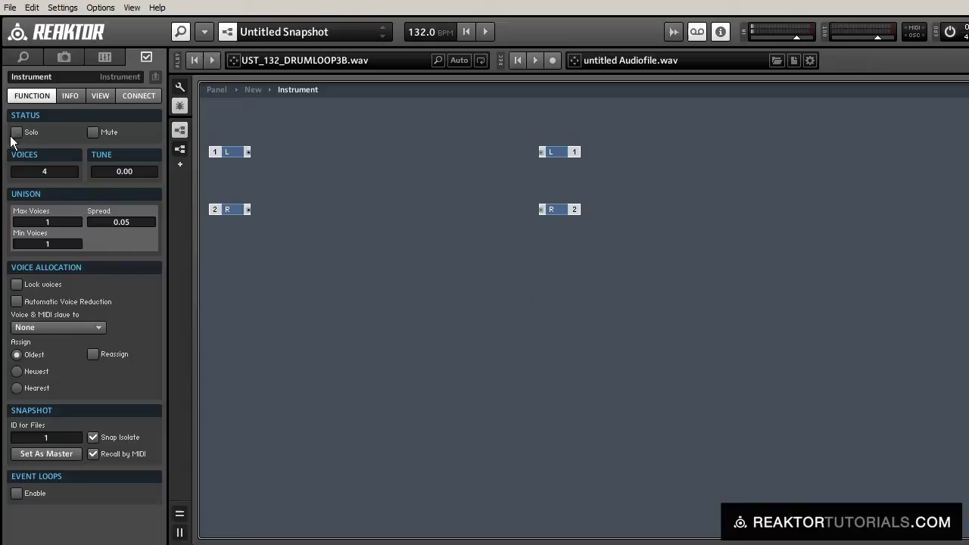
pyautogui.moveTo(53, 171); pyautogui.dragTo(56, 216)
# Step: Insert a new macro from the 'macro' search and wire input L into its In
pyautogui.doubleClick(369, 185)
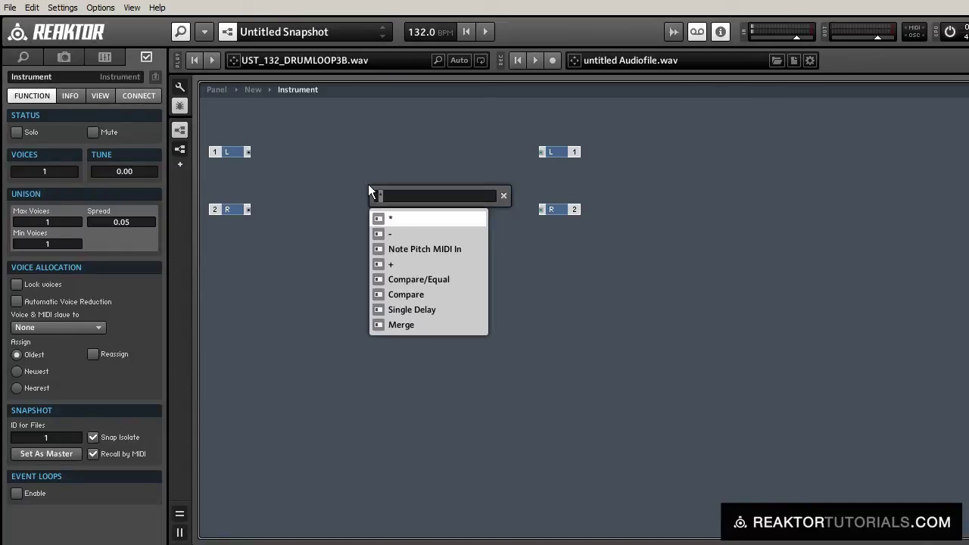
pyautogui.write('macro')
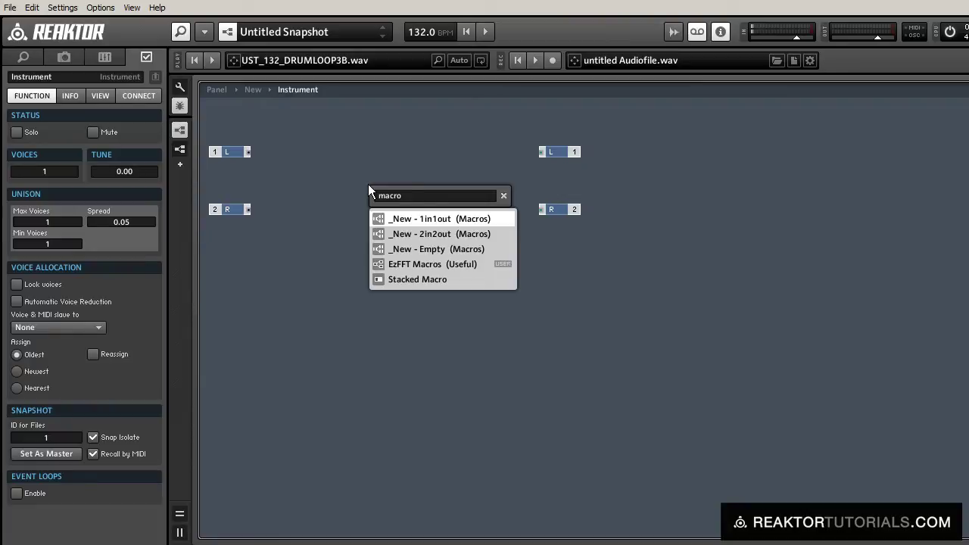
pyautogui.press('Down')
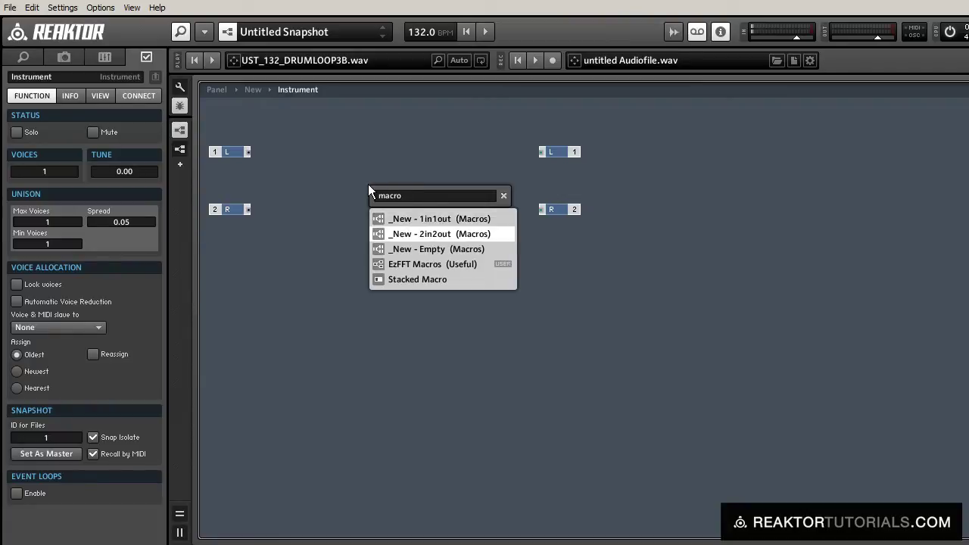
pyautogui.press('Return')
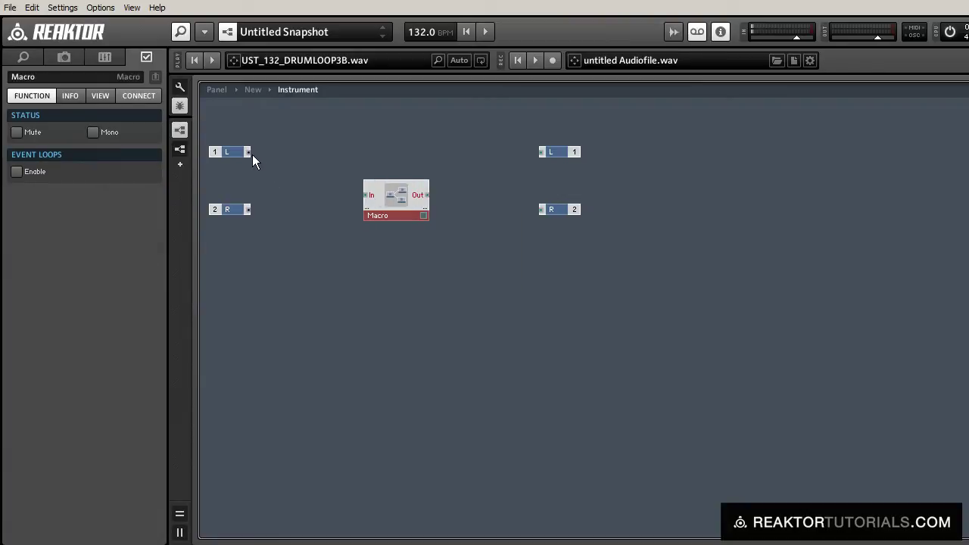
pyautogui.moveTo(248, 152); pyautogui.dragTo(400, 189)
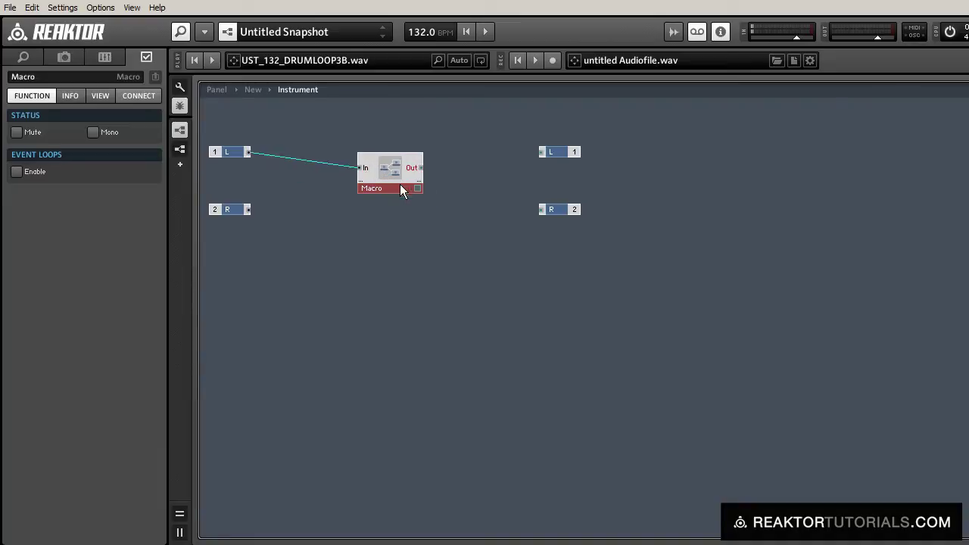
# Step: Inside the macro, add a Crossfade module and wire In to its first input
pyautogui.doubleClick(395, 169)
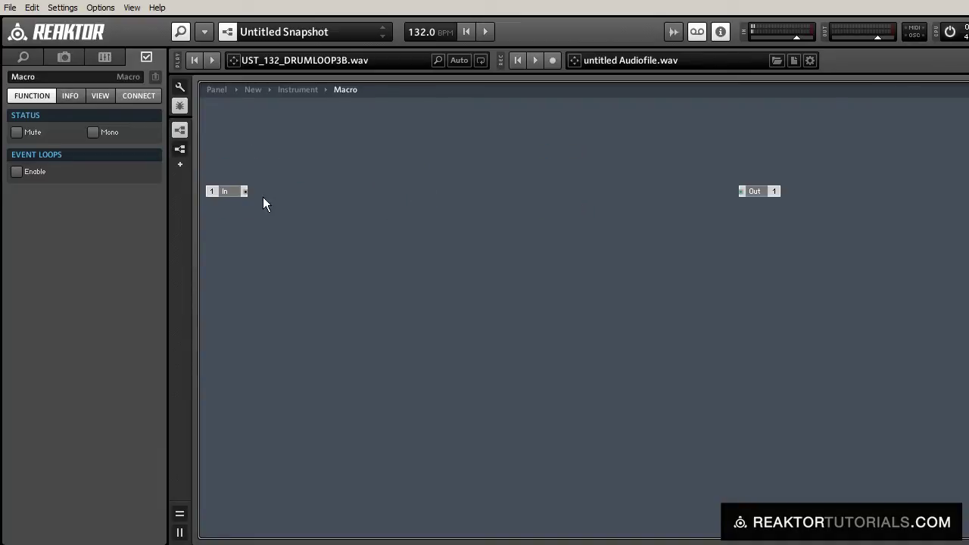
pyautogui.doubleClick(549, 239)
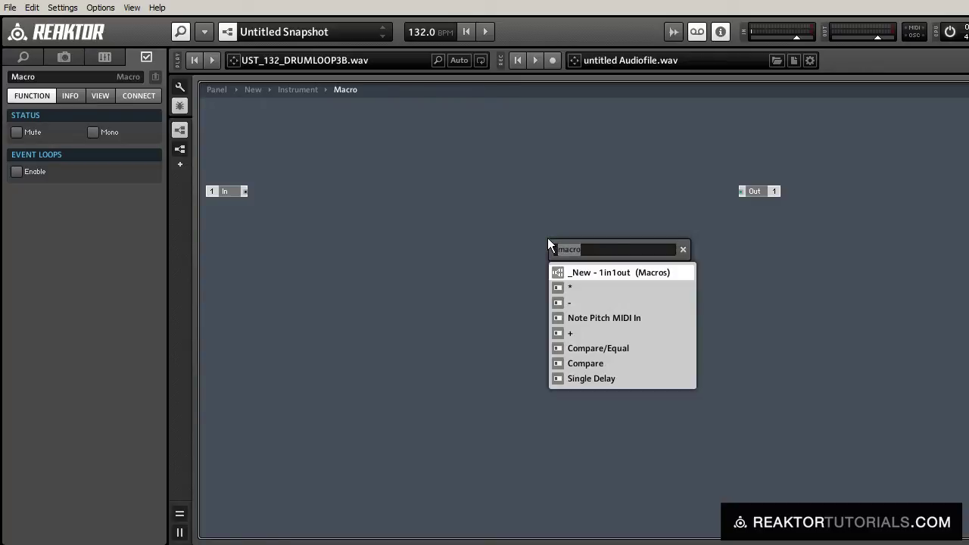
pyautogui.write('cross')
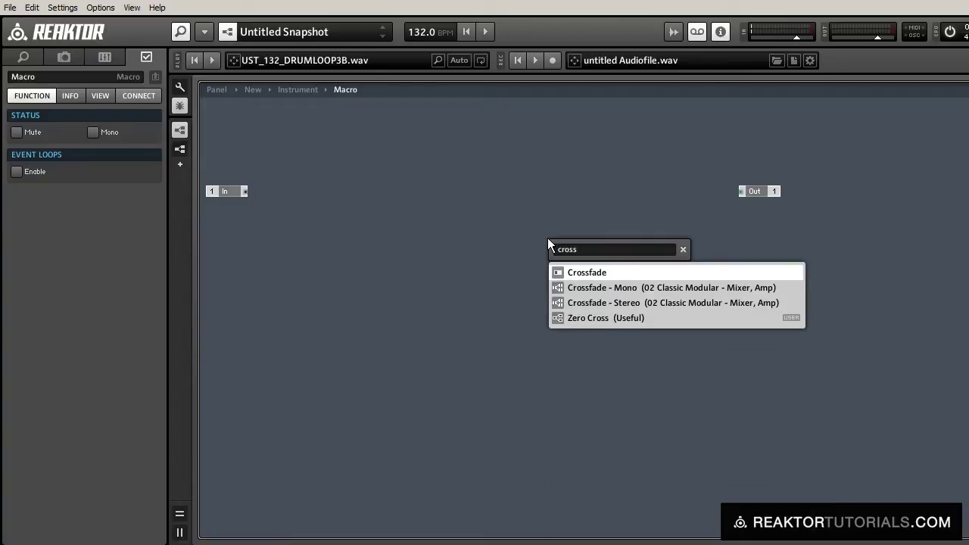
pyautogui.press('Return')
pyautogui.moveTo(563, 276); pyautogui.dragTo(537, 242)
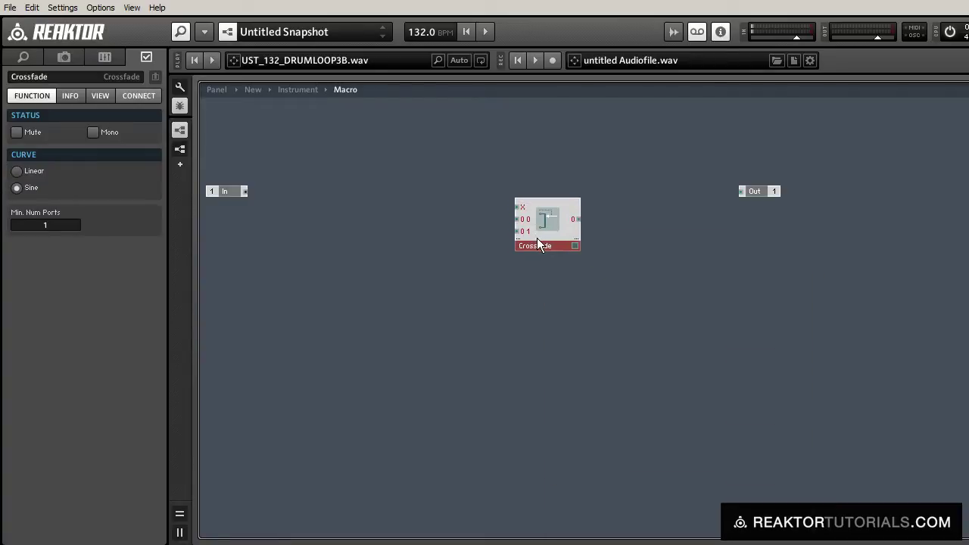
pyautogui.click(228, 191)
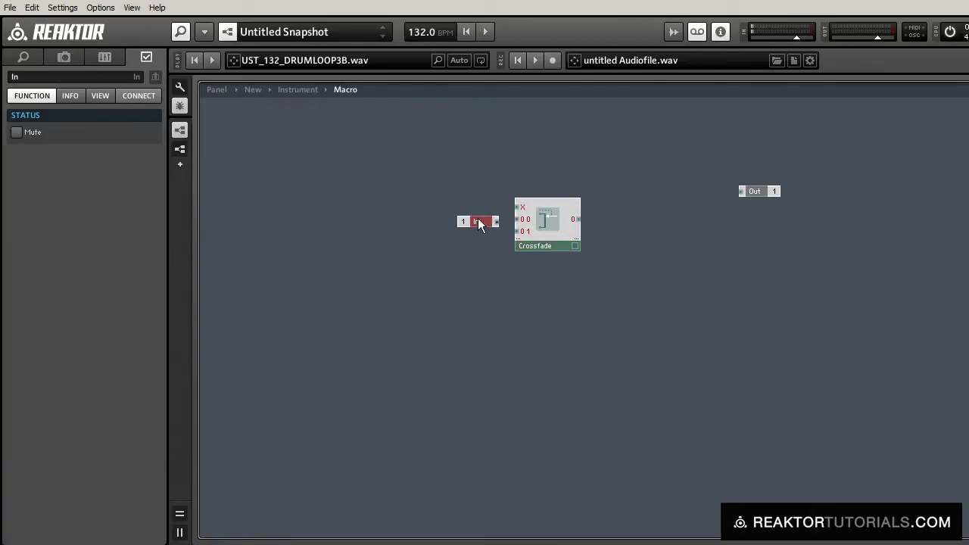
pyautogui.moveTo(487, 221)
pyautogui.mouseDown()
pyautogui.moveTo(478, 219)
pyautogui.moveTo(517, 220)
pyautogui.mouseUp()
pyautogui.click(483, 261)
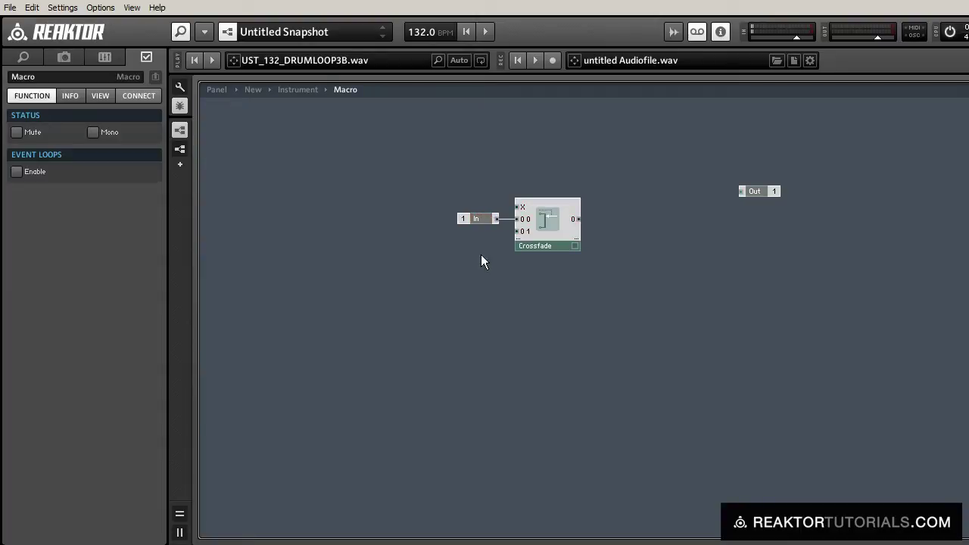
# Step: Add a Single Delay into the Crossfade's second input and wire the Crossfade to Out
pyautogui.doubleClick(517, 237)
pyautogui.write('singl')
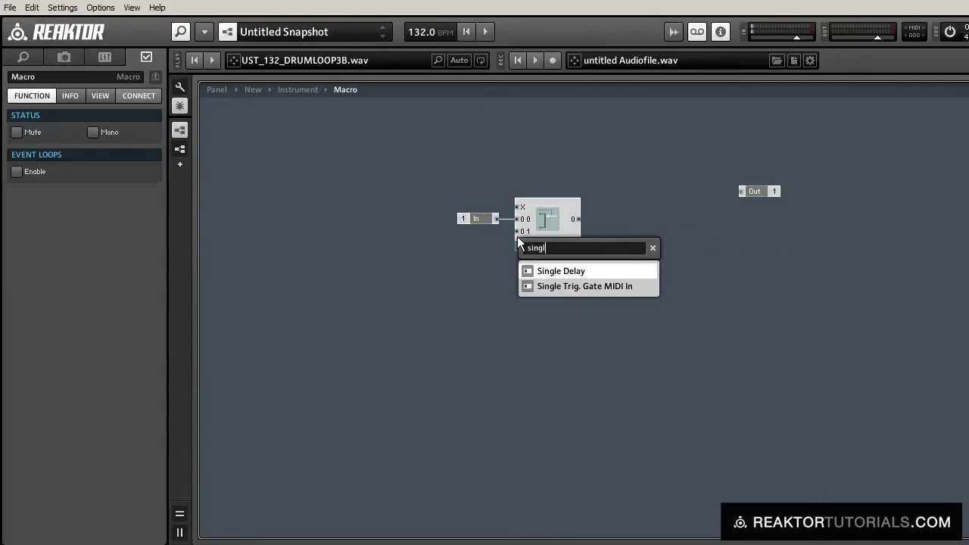
pyautogui.press('Return')
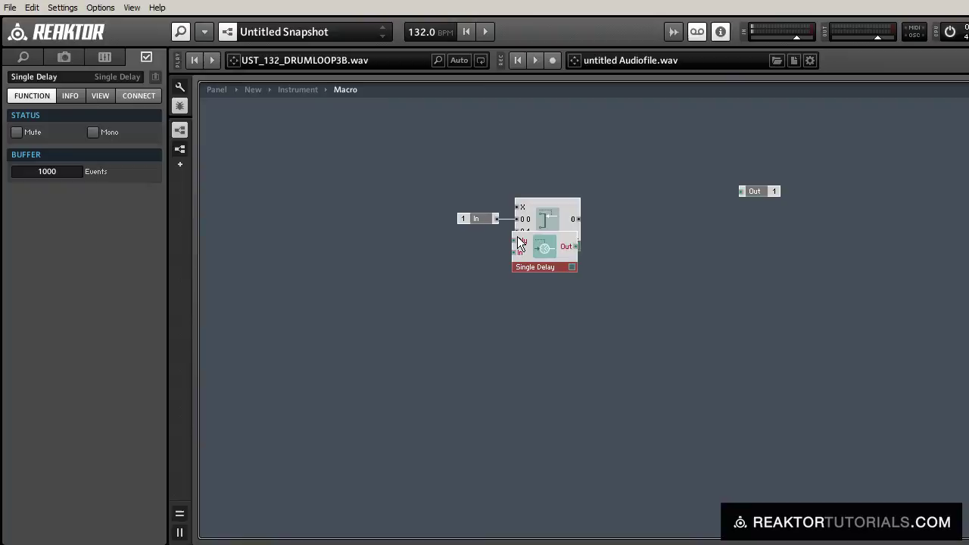
pyautogui.moveTo(542, 265); pyautogui.dragTo(635, 245)
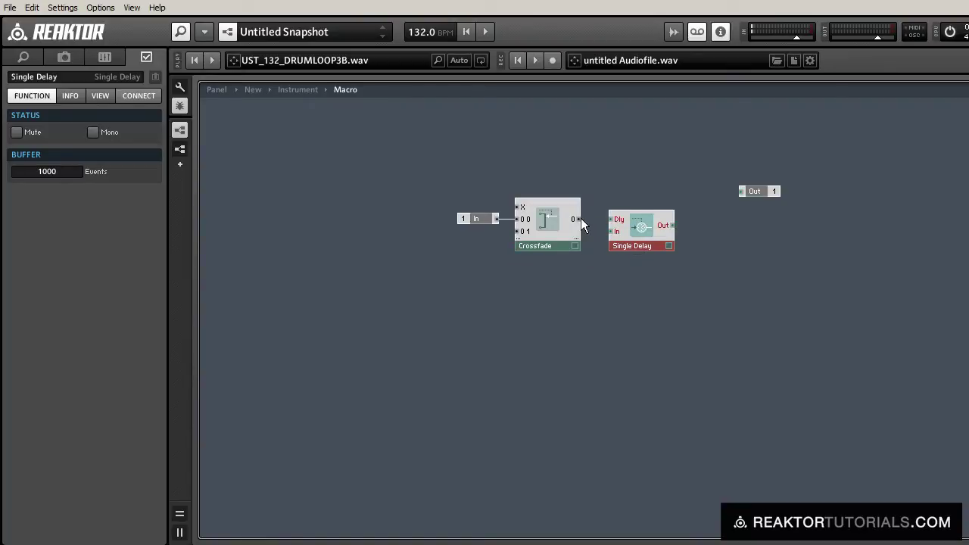
pyautogui.moveTo(581, 219); pyautogui.dragTo(516, 231)
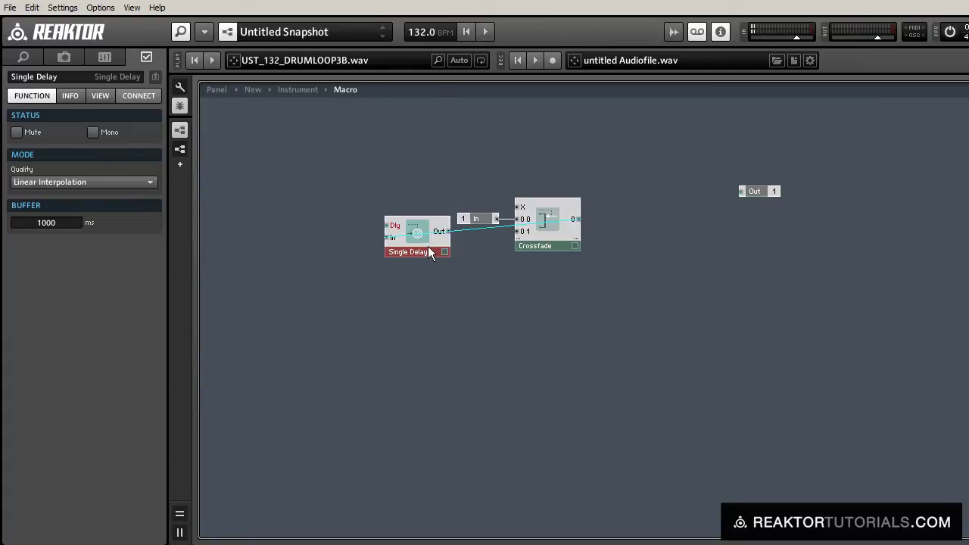
pyautogui.click(470, 252)
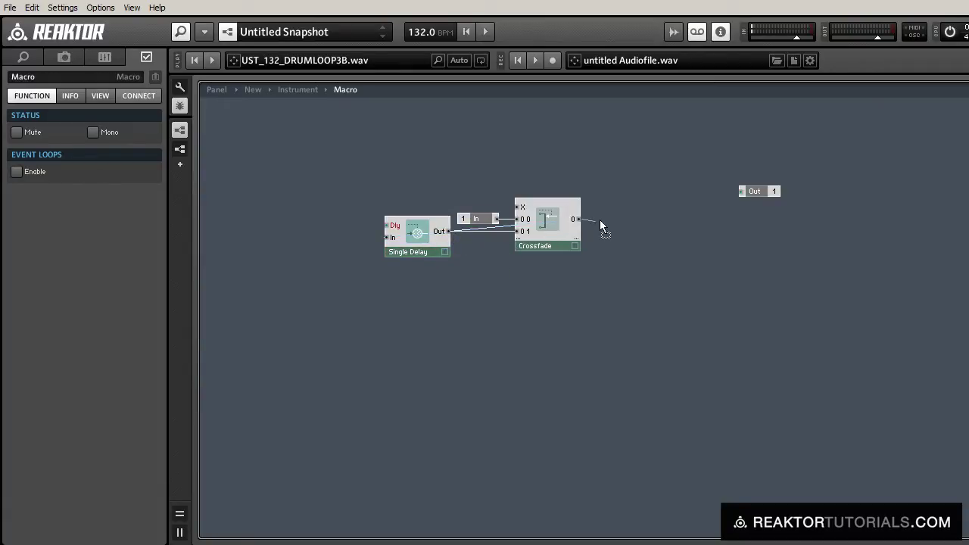
pyautogui.moveTo(599, 225); pyautogui.dragTo(622, 219)
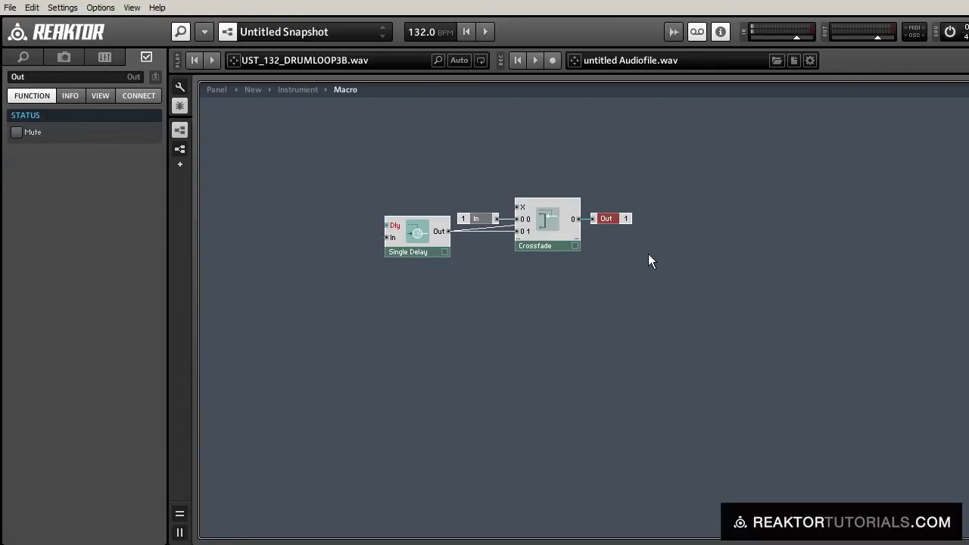
# Step: Duplicate the In, Crossfade, delay and Out chain below for channel 2
pyautogui.moveTo(692, 303); pyautogui.dragTo(436, 178)
pyautogui.moveTo(548, 243); pyautogui.dragTo(577, 217)
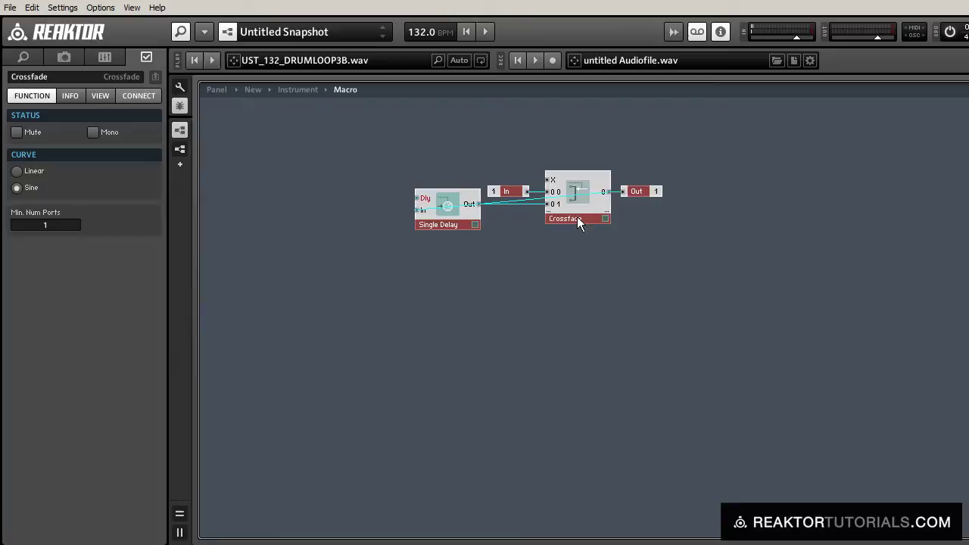
pyautogui.moveTo(685, 237); pyautogui.dragTo(396, 163)
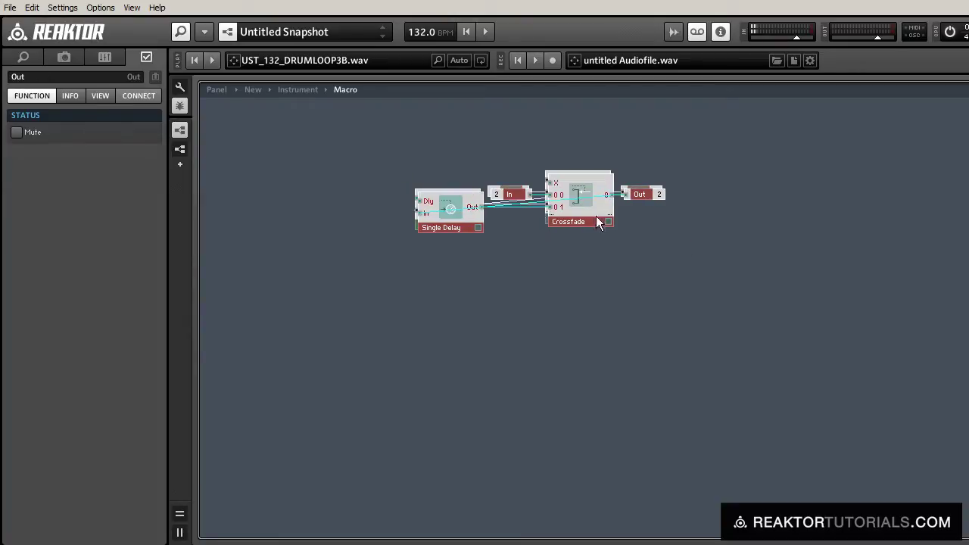
pyautogui.moveTo(596, 216); pyautogui.dragTo(591, 263)
pyautogui.click(636, 289)
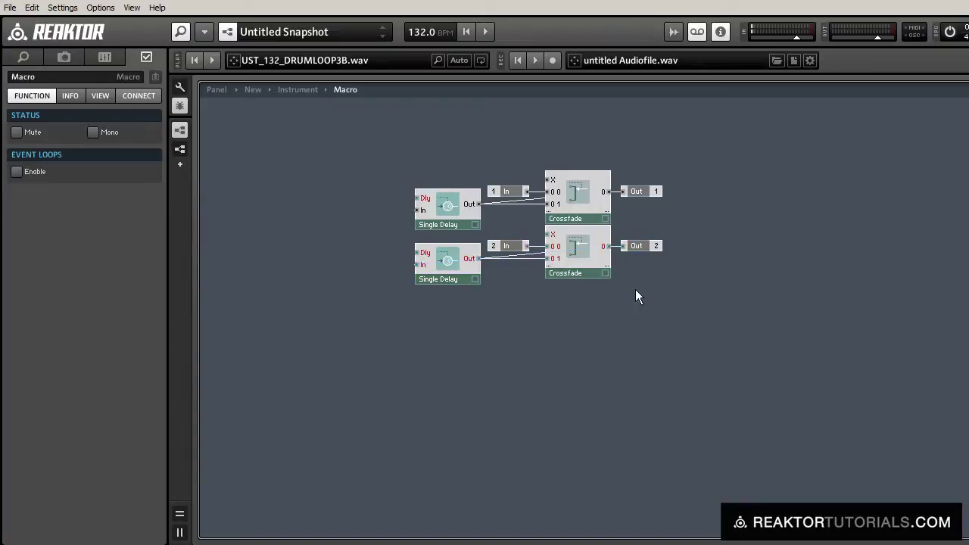
# Step: Add a MIDI Gate module at the top left of the macro
pyautogui.doubleClick(676, 297)
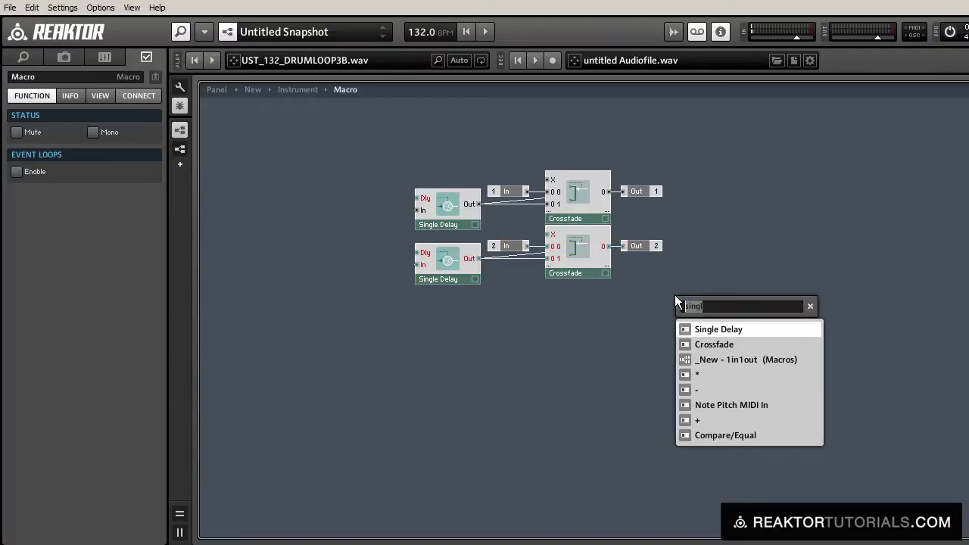
pyautogui.write('midi gat')
pyautogui.press('Return')
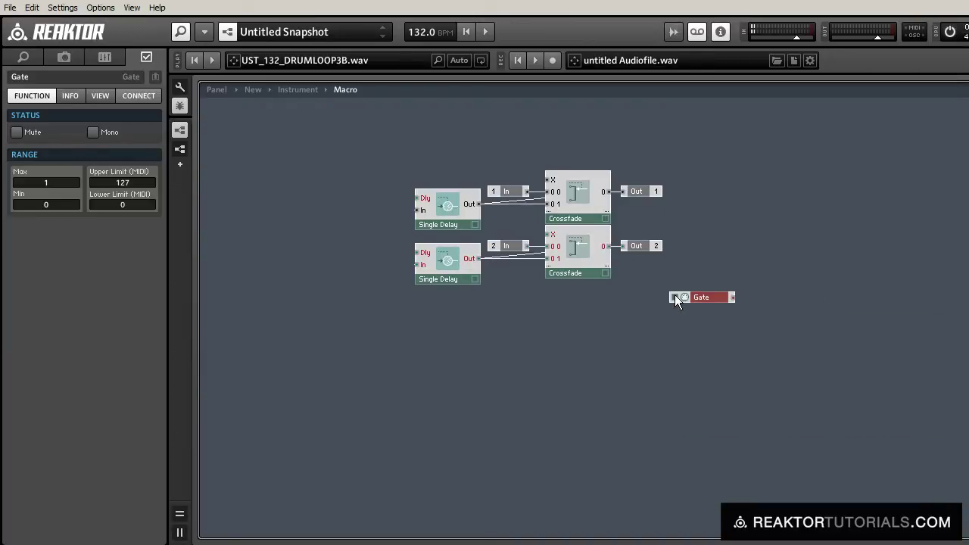
pyautogui.moveTo(675, 297); pyautogui.dragTo(231, 151)
pyautogui.click(380, 137)
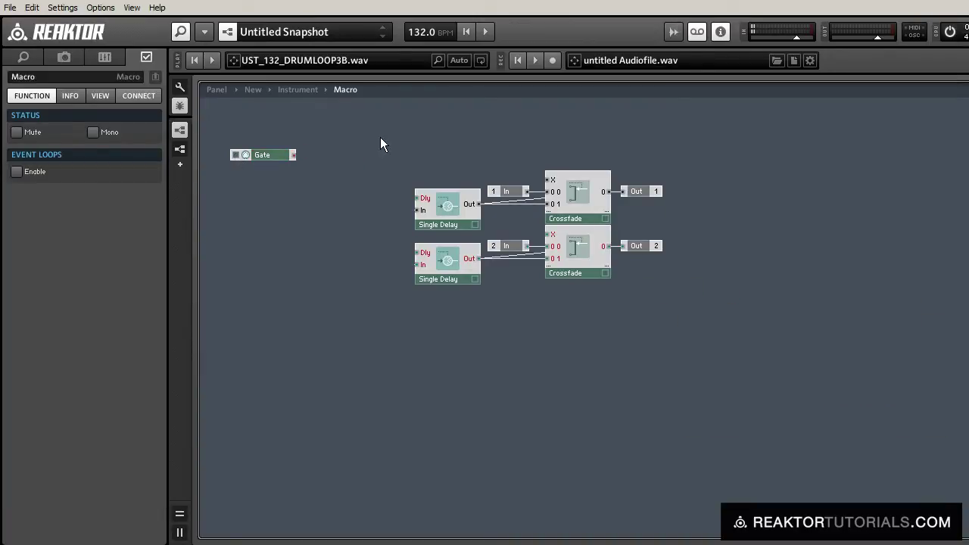
# Step: Add a Compare fed by the Gate, its > output driving both Crossfade X inputs
pyautogui.doubleClick(380, 137)
pyautogui.write('compa')
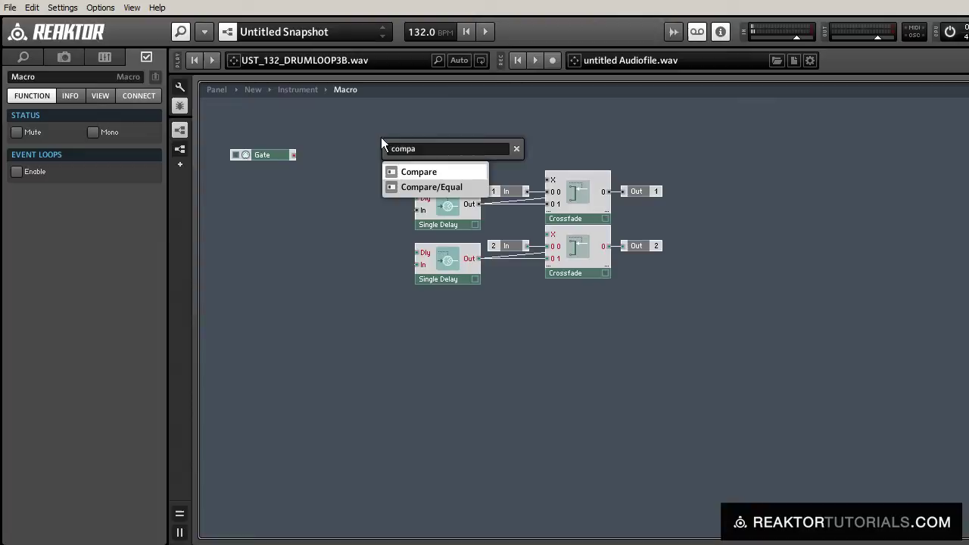
pyautogui.press('Return')
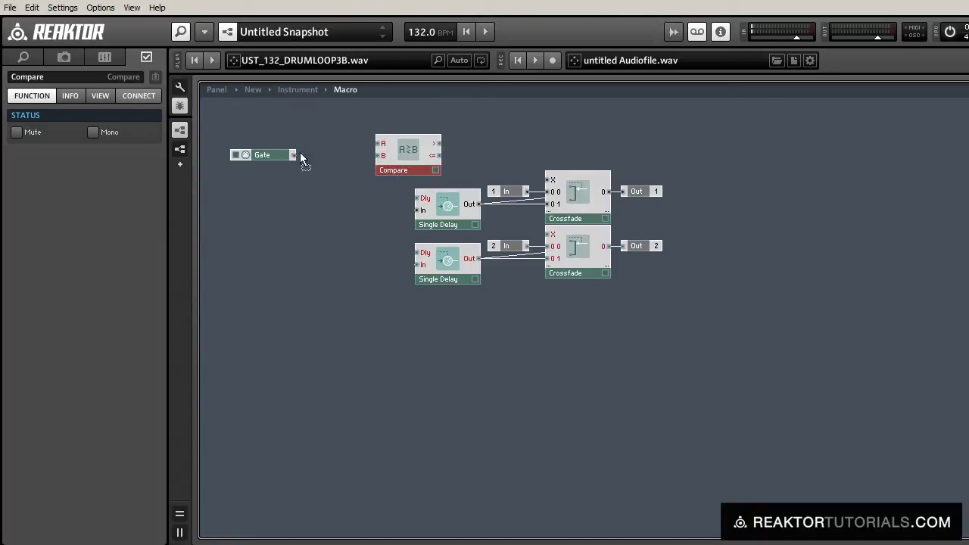
pyautogui.moveTo(300, 152); pyautogui.dragTo(378, 143)
pyautogui.moveTo(265, 153); pyautogui.dragTo(325, 143)
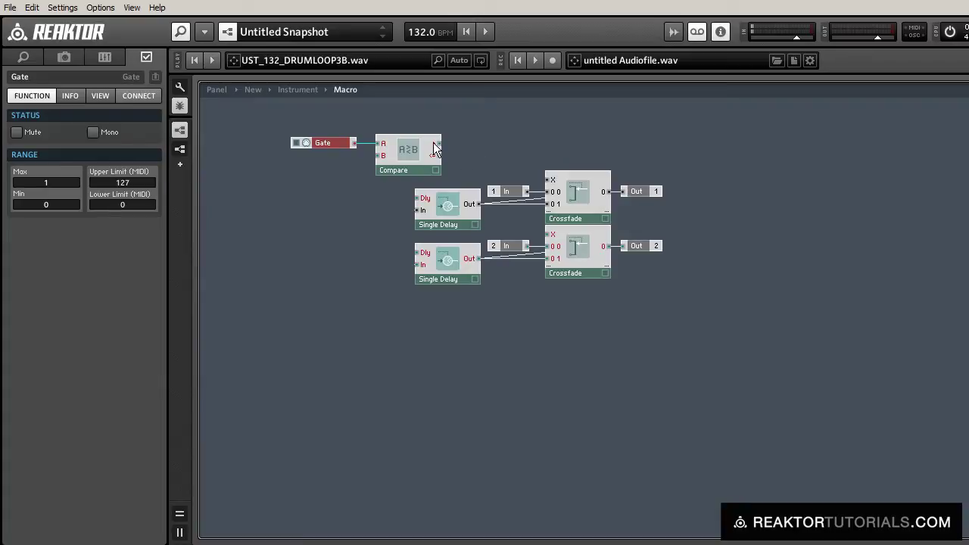
pyautogui.moveTo(436, 145); pyautogui.dragTo(549, 179)
pyautogui.moveTo(437, 147); pyautogui.dragTo(548, 233)
# Step: Move the whole delay network about 150 px to the right
pyautogui.moveTo(359, 113); pyautogui.dragTo(383, 206)
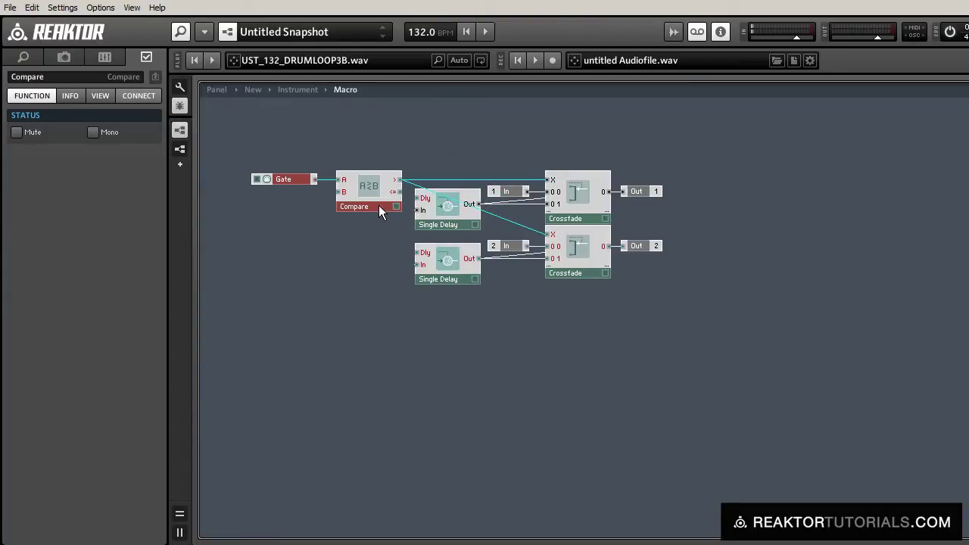
pyautogui.click(300, 122)
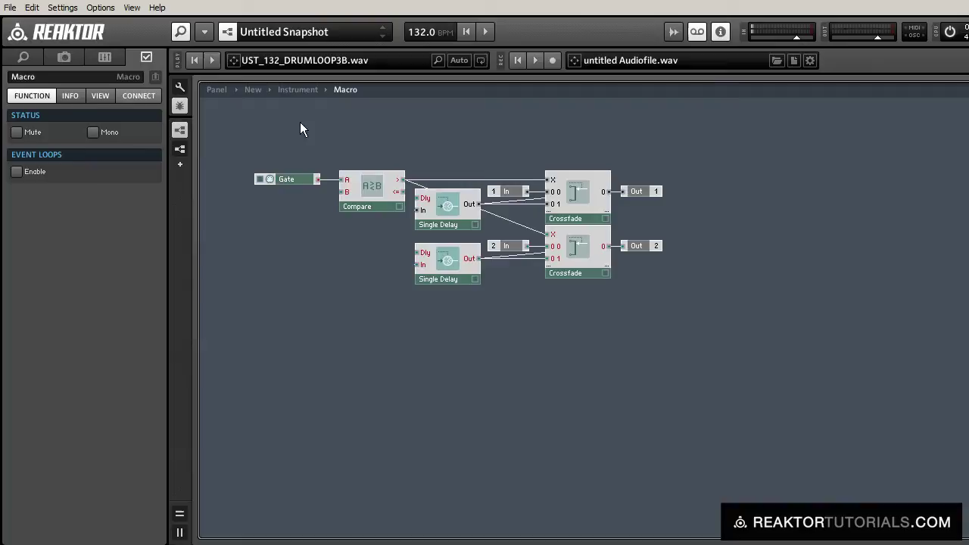
pyautogui.moveTo(306, 161); pyautogui.dragTo(666, 256)
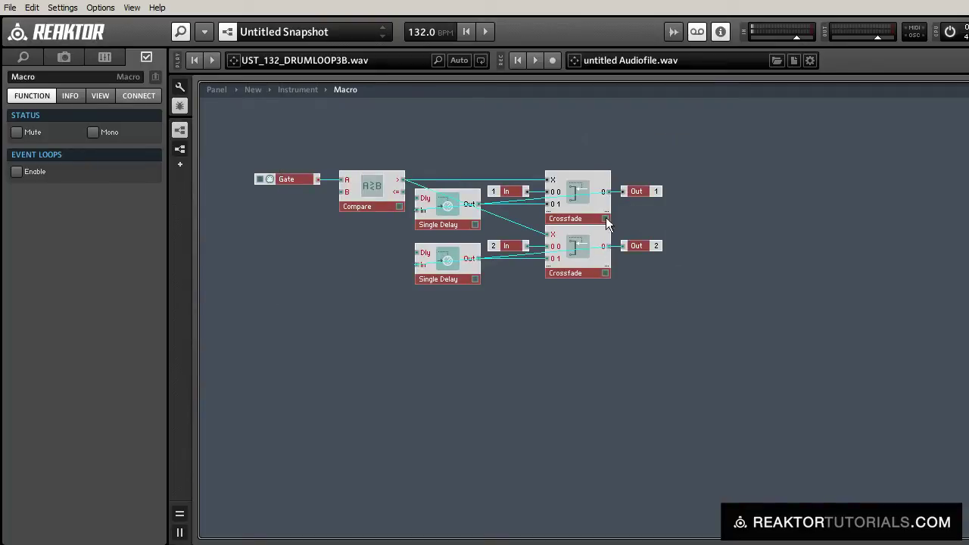
pyautogui.moveTo(567, 275); pyautogui.dragTo(680, 282)
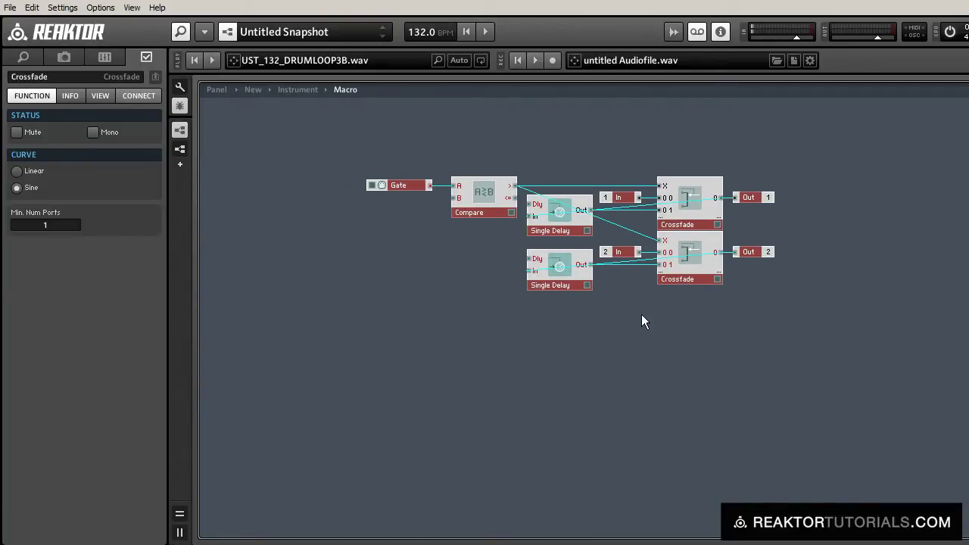
pyautogui.click(505, 308)
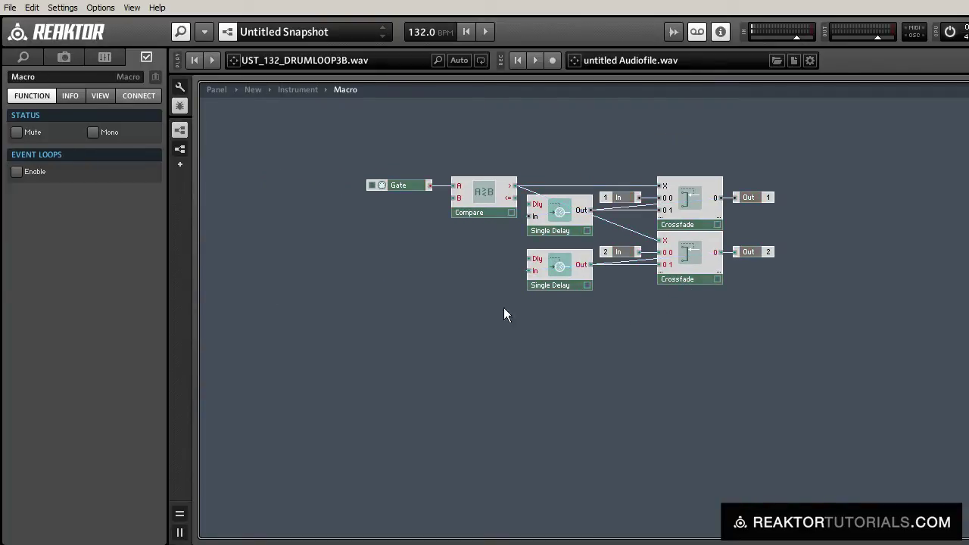
# Step: Add a Tempo Info module at the lower left of the macro
pyautogui.doubleClick(447, 229)
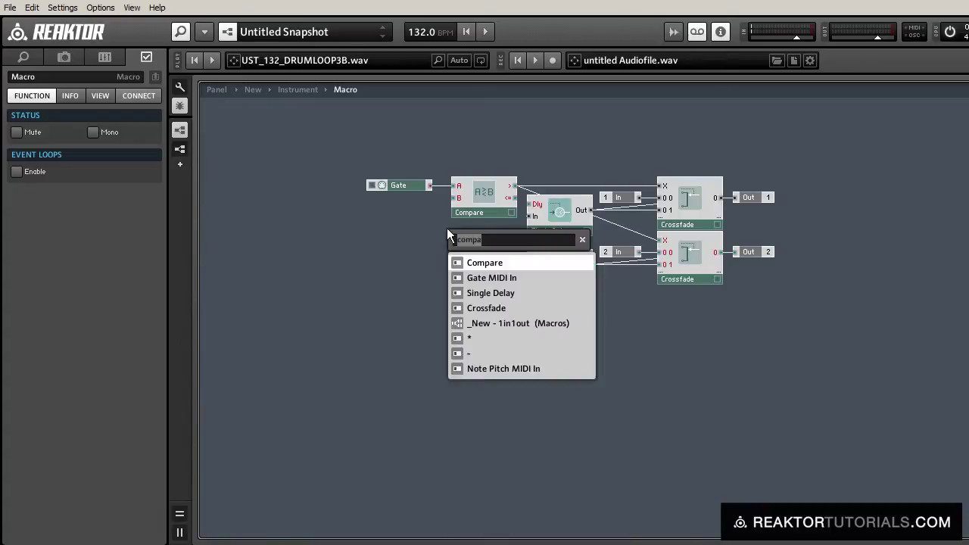
pyautogui.write('tempo')
pyautogui.press('Return')
pyautogui.moveTo(447, 231); pyautogui.dragTo(259, 284)
pyautogui.click(378, 292)
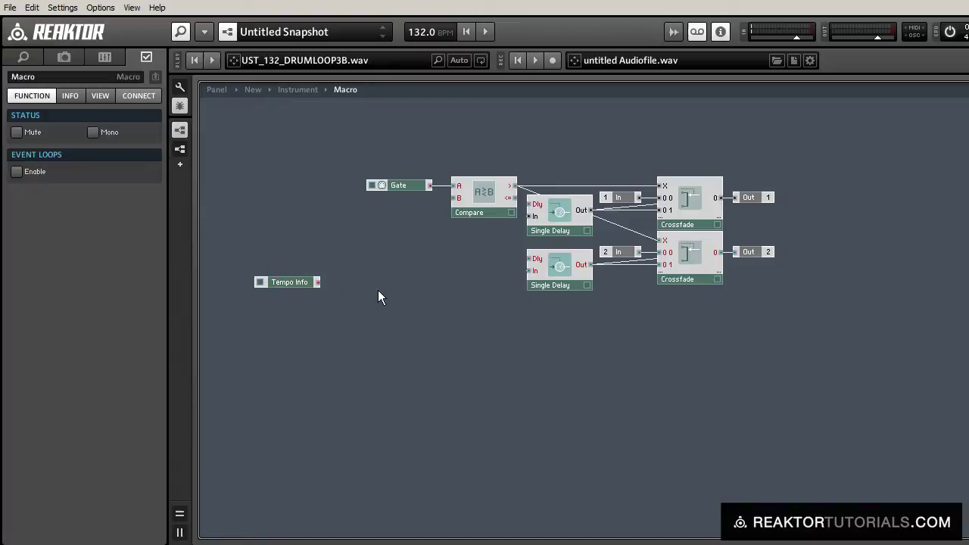
# Step: Add a divide module with a 1000 constant on top and Tempo Info beside it
pyautogui.doubleClick(378, 291)
pyautogui.write('/')
pyautogui.press('Return')
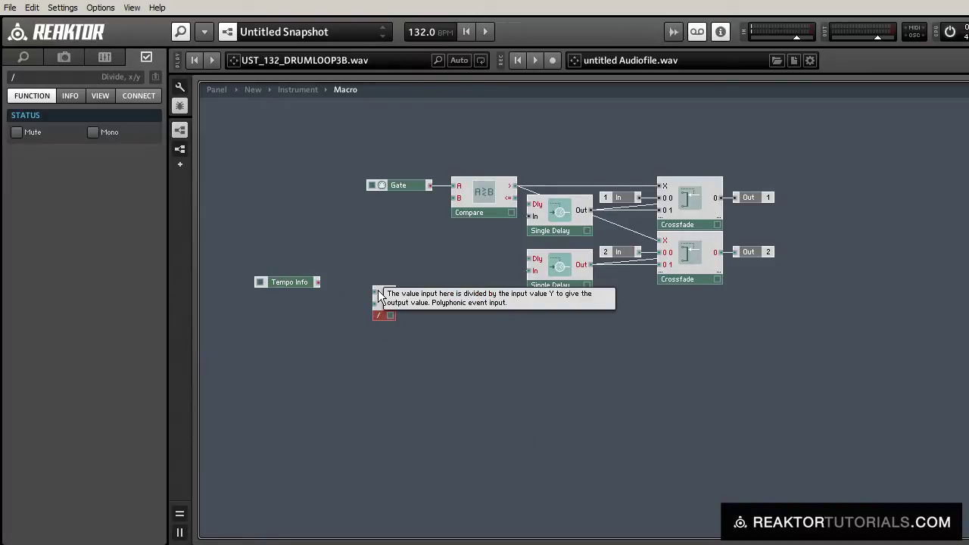
pyautogui.rightClick(378, 292)
pyautogui.click(421, 312)
pyautogui.click(26, 133)
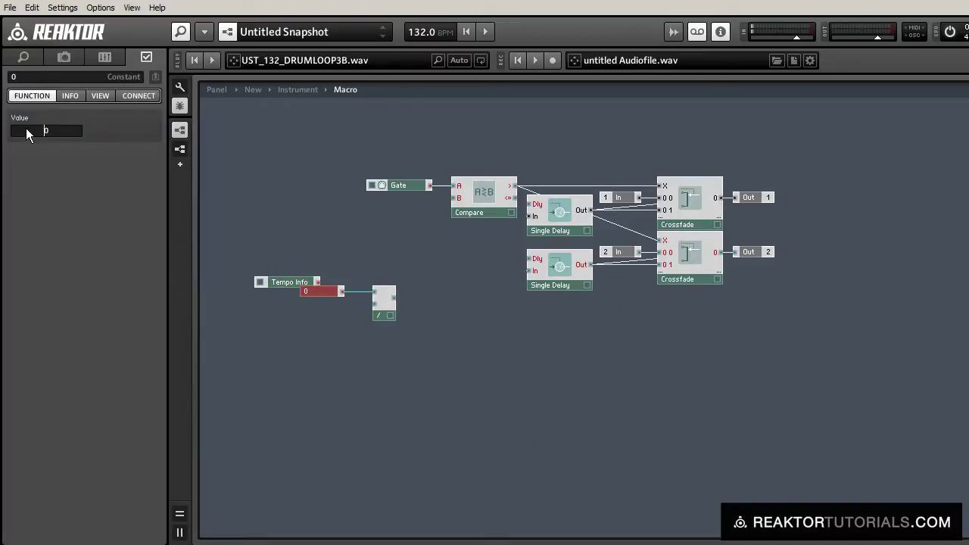
pyautogui.write('1000')
pyautogui.press('Return')
pyautogui.moveTo(261, 277); pyautogui.dragTo(292, 306)
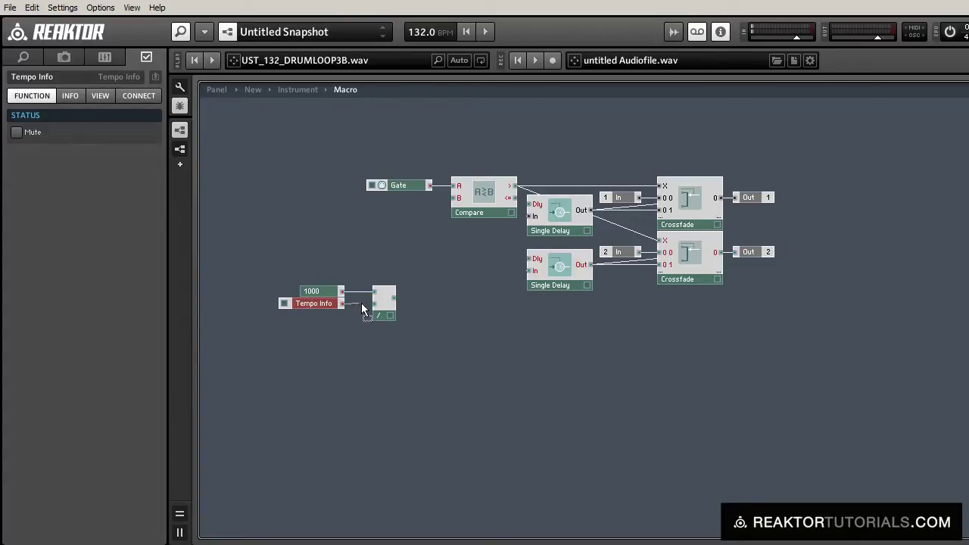
pyautogui.moveTo(315, 318); pyautogui.dragTo(333, 299)
pyautogui.click(437, 343)
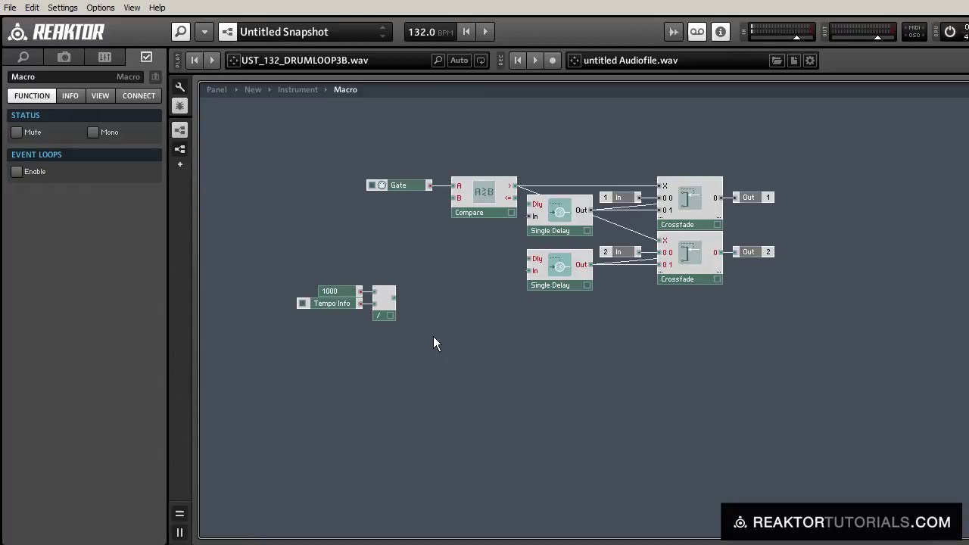
# Step: Insert a Selector with 8 input ports and place it below the divide module
pyautogui.doubleClick(386, 129)
pyautogui.write('selec')
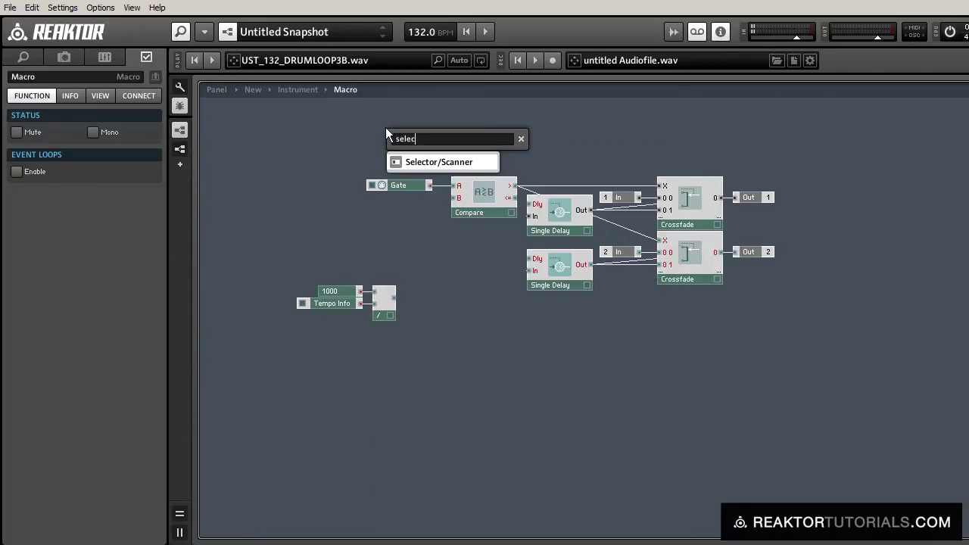
pyautogui.press('Return')
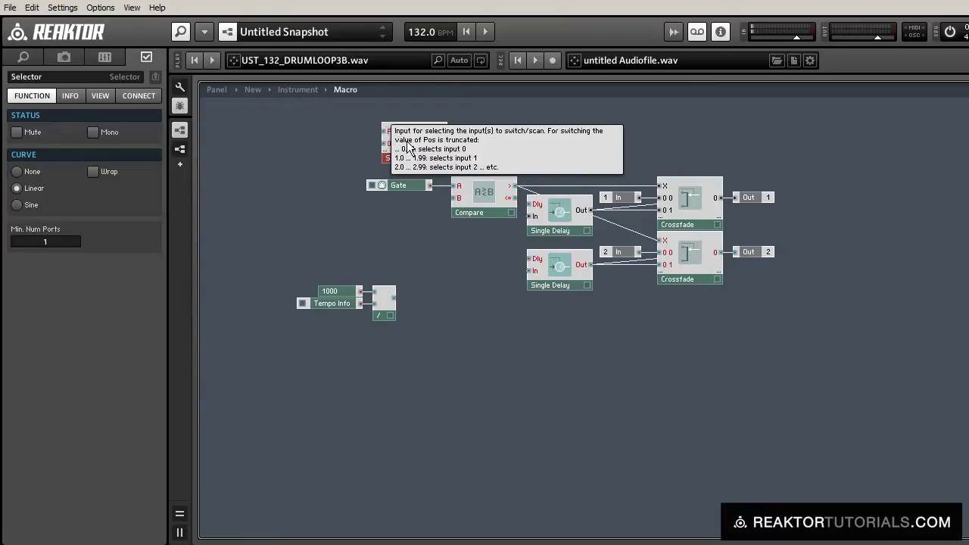
pyautogui.moveTo(409, 148); pyautogui.dragTo(452, 292)
pyautogui.moveTo(49, 237); pyautogui.dragTo(64, 229)
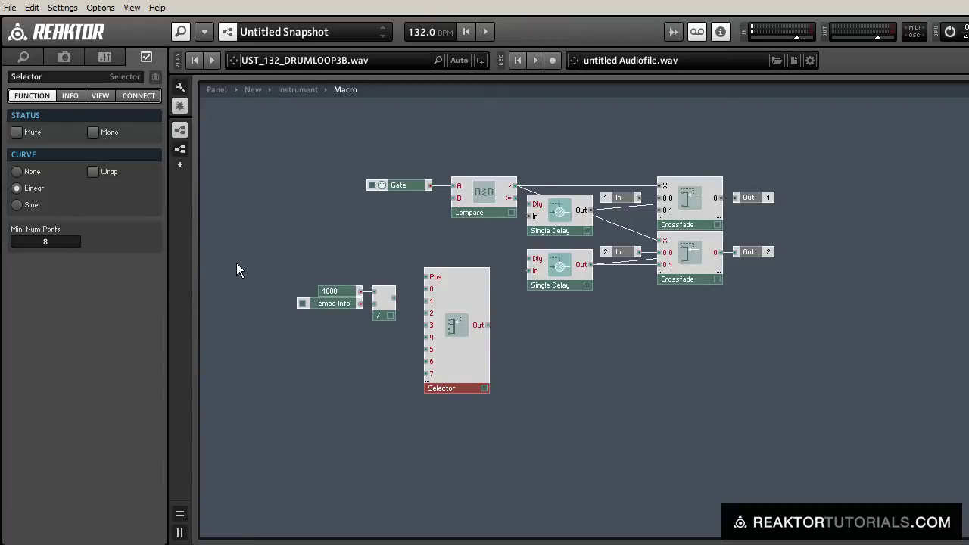
pyautogui.moveTo(250, 268); pyautogui.dragTo(392, 337)
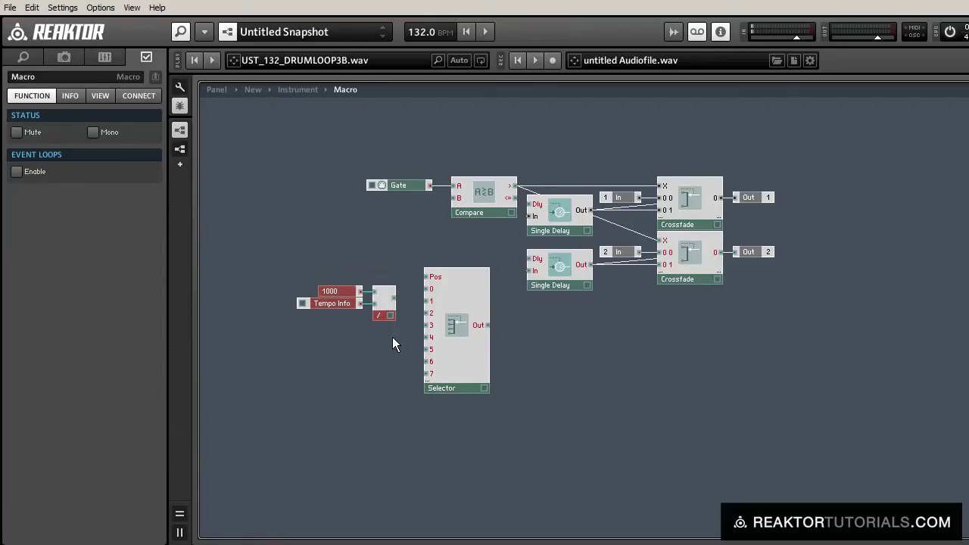
pyautogui.moveTo(459, 386); pyautogui.dragTo(368, 439)
# Step: Add a multiply module fed by the Selector output and the divide output
pyautogui.doubleClick(438, 418)
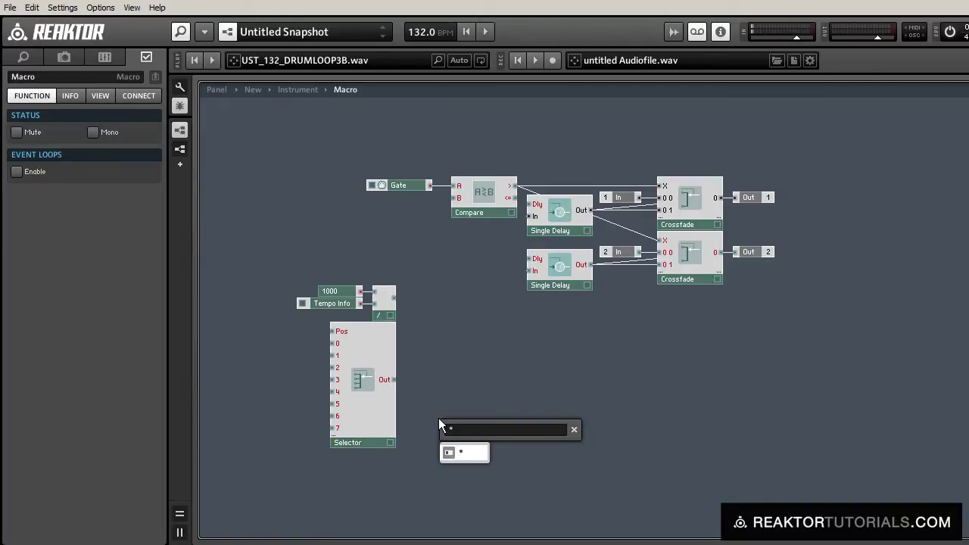
pyautogui.press('Return')
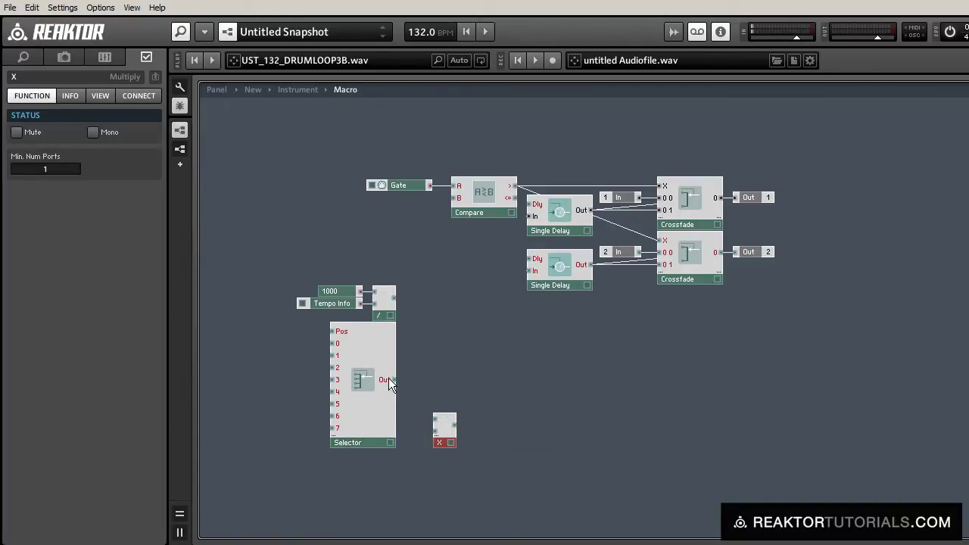
pyautogui.moveTo(389, 381); pyautogui.dragTo(396, 290)
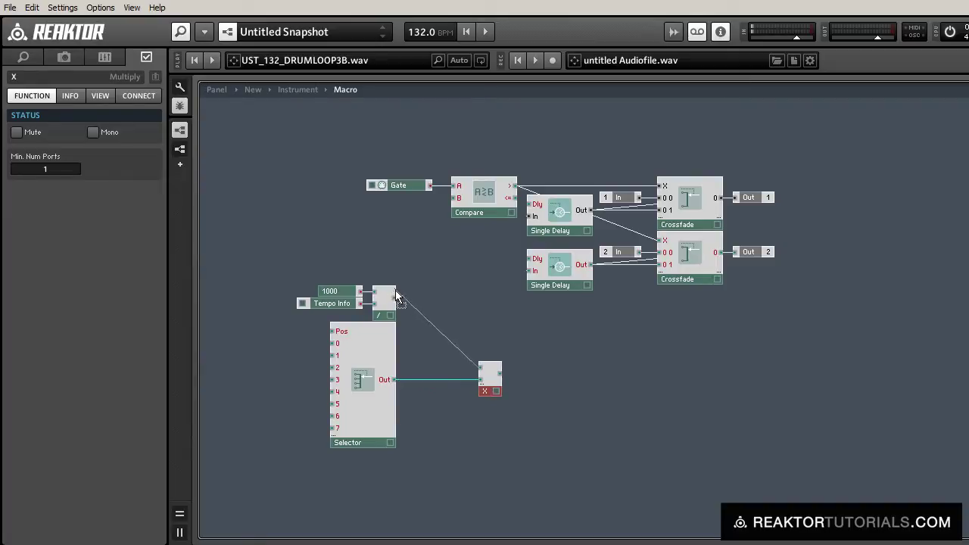
pyautogui.moveTo(293, 277); pyautogui.dragTo(455, 384)
pyautogui.moveTo(523, 404); pyautogui.dragTo(448, 359)
pyautogui.click(530, 428)
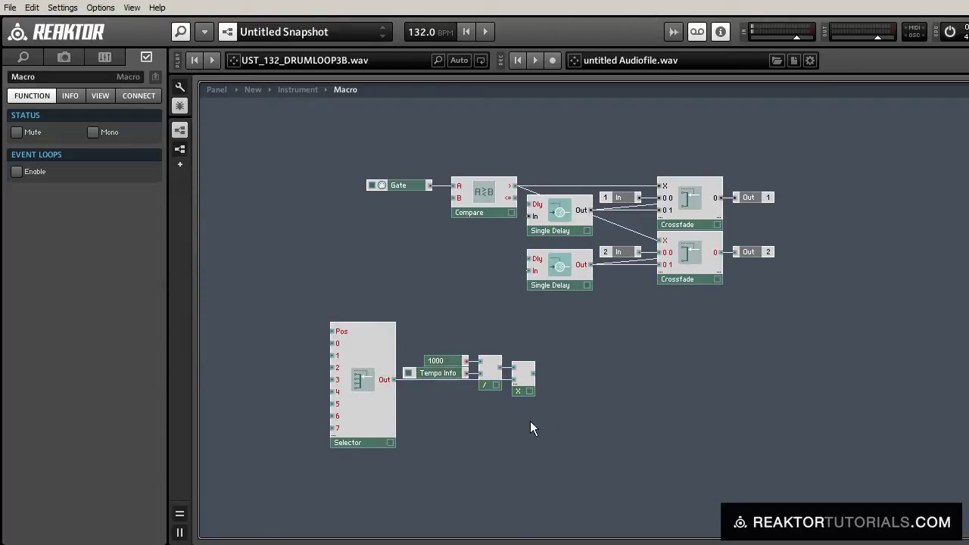
# Step: Move the upper delay network further right to make room
pyautogui.moveTo(398, 130)
pyautogui.mouseDown()
pyautogui.moveTo(699, 286)
pyautogui.moveTo(767, 282)
pyautogui.moveTo(702, 258)
pyautogui.moveTo(781, 261)
pyautogui.mouseUp()
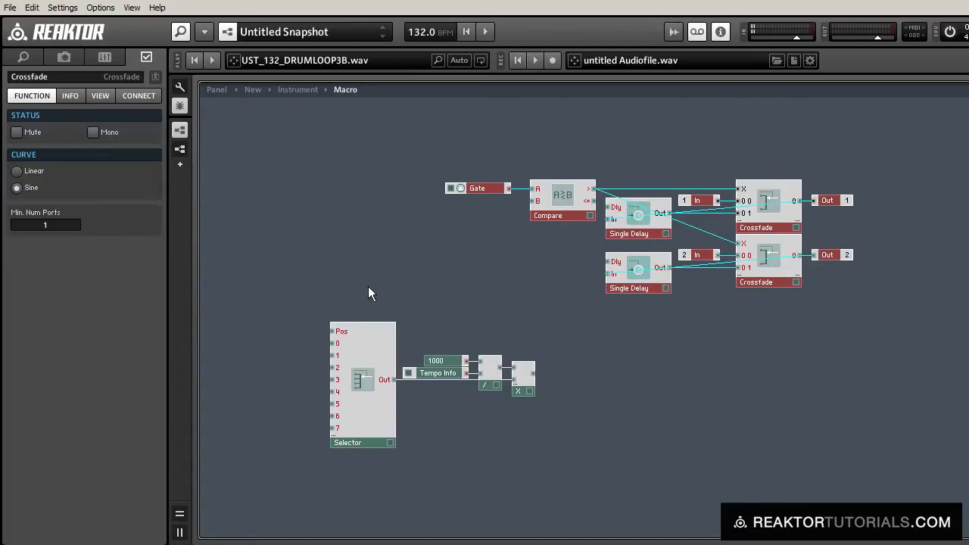
pyautogui.moveTo(300, 291)
pyautogui.mouseDown()
pyautogui.moveTo(483, 476)
pyautogui.moveTo(606, 530)
pyautogui.moveTo(357, 342)
pyautogui.moveTo(365, 355)
pyautogui.moveTo(359, 234)
pyautogui.mouseUp()
pyautogui.click(407, 451)
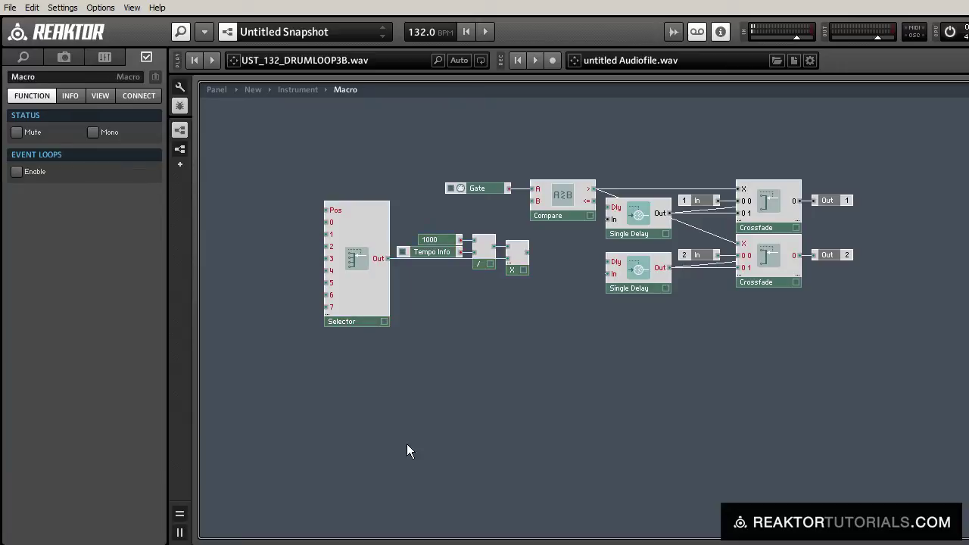
# Step: Attach a Pos control to the Selector with maximum 7, styled as a knob
pyautogui.rightClick(339, 209)
pyautogui.click(346, 216)
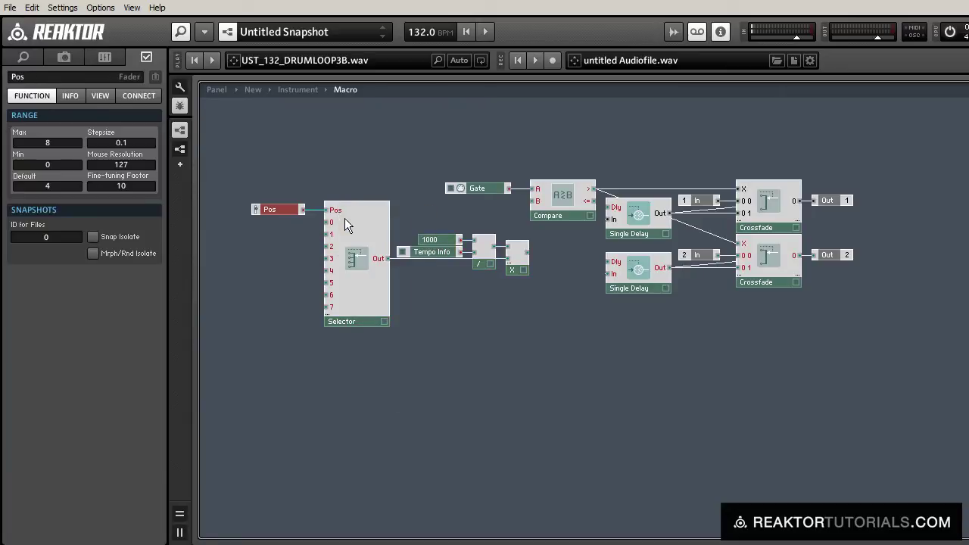
pyautogui.doubleClick(47, 143)
pyautogui.write('7')
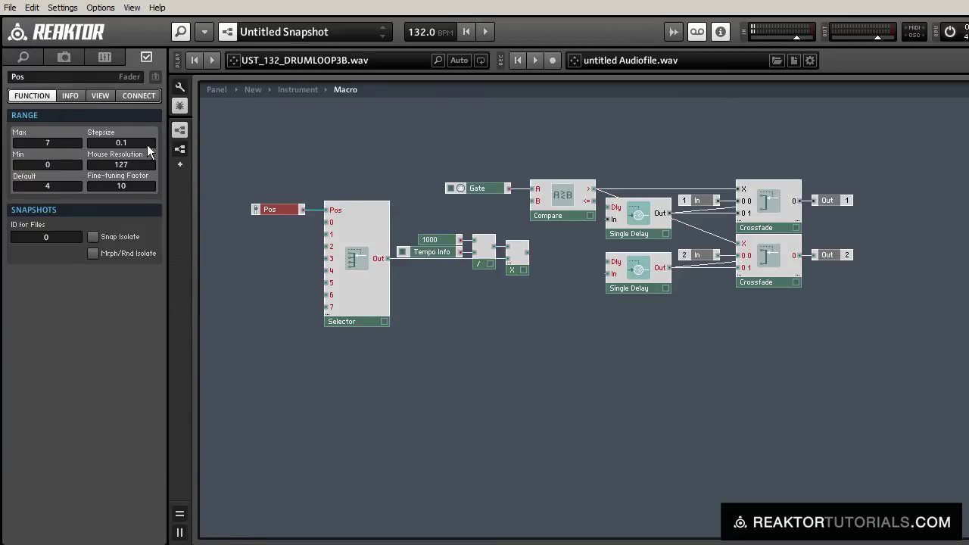
pyautogui.press('Return')
pyautogui.click(302, 295)
pyautogui.click(280, 210)
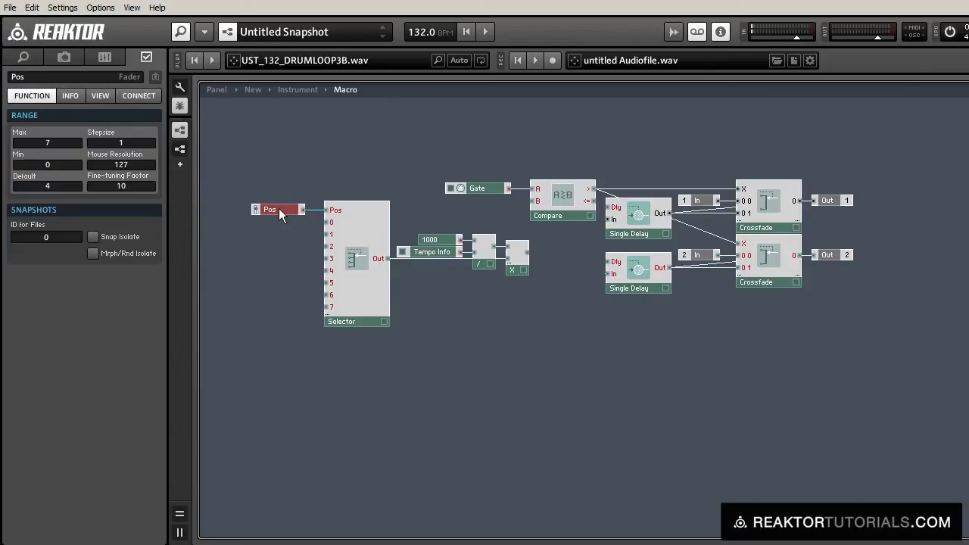
pyautogui.click(91, 95)
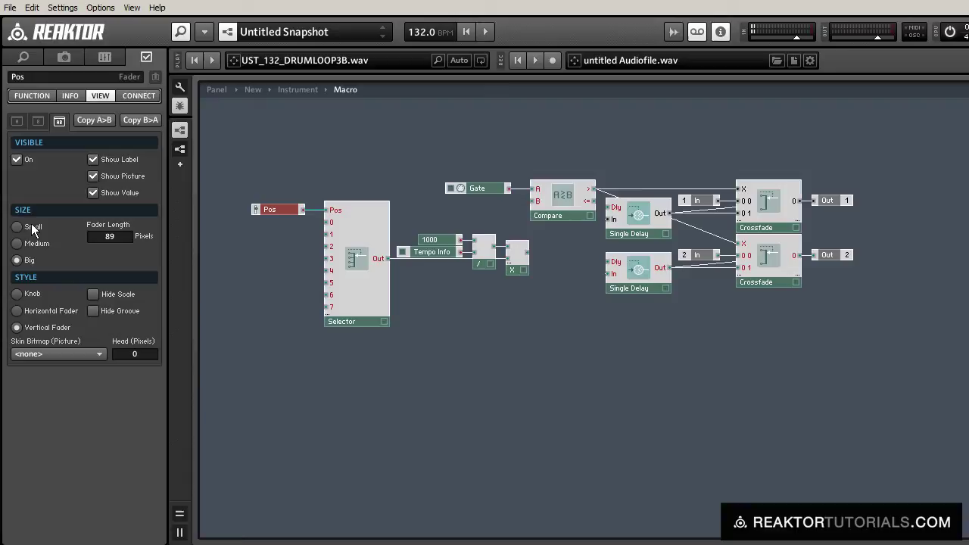
pyautogui.click(29, 293)
pyautogui.click(244, 272)
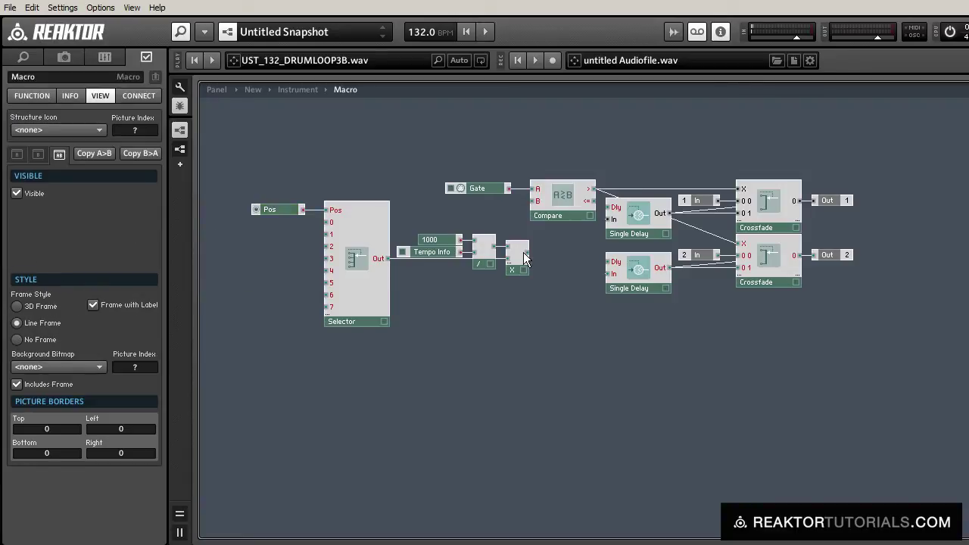
# Step: Wire the multiply output into both Single Delay time inputs and regroup the modules
pyautogui.moveTo(525, 252); pyautogui.dragTo(604, 266)
pyautogui.moveTo(528, 252); pyautogui.dragTo(612, 215)
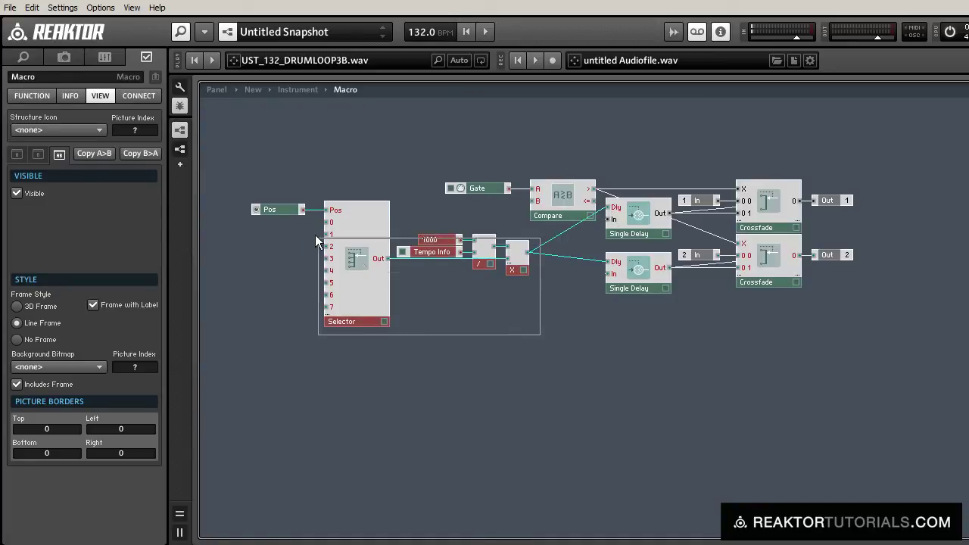
pyautogui.moveTo(315, 235); pyautogui.dragTo(287, 219)
pyautogui.moveTo(505, 325)
pyautogui.mouseDown()
pyautogui.moveTo(390, 246)
pyautogui.moveTo(223, 209)
pyautogui.moveTo(519, 327)
pyautogui.mouseUp()
pyautogui.moveTo(366, 315); pyautogui.dragTo(405, 316)
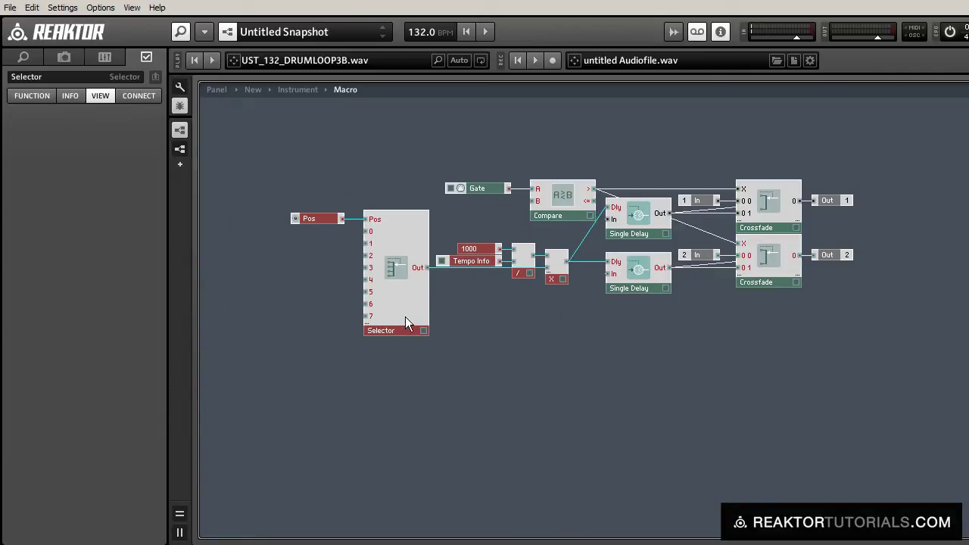
pyautogui.click(342, 364)
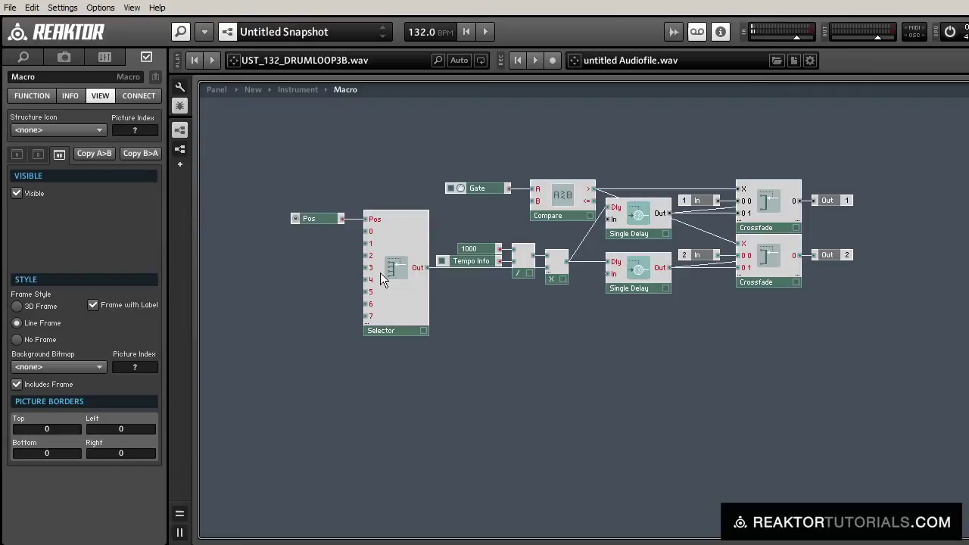
# Step: Attach constants 2 and 1.5 to Selector inputs 0 and 1
pyautogui.rightClick(369, 234)
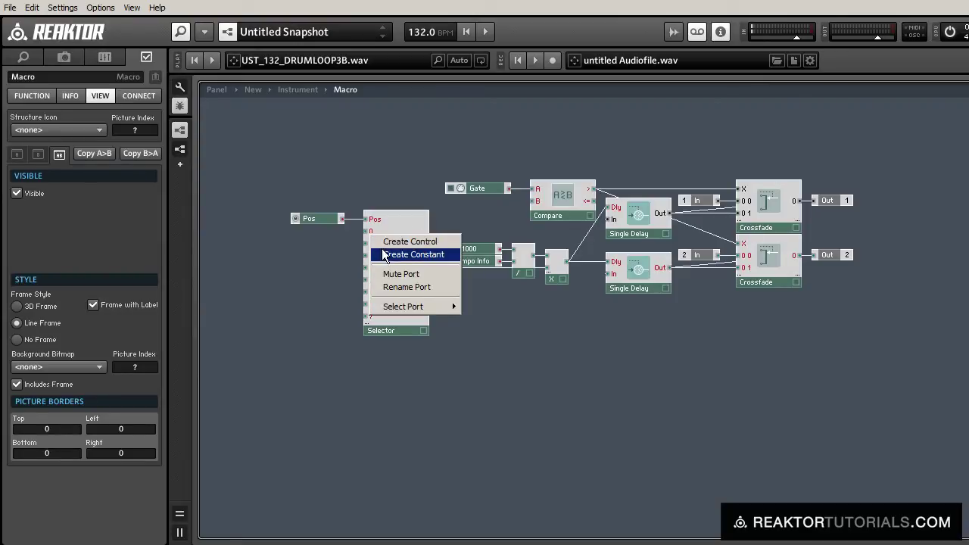
pyautogui.click(402, 255)
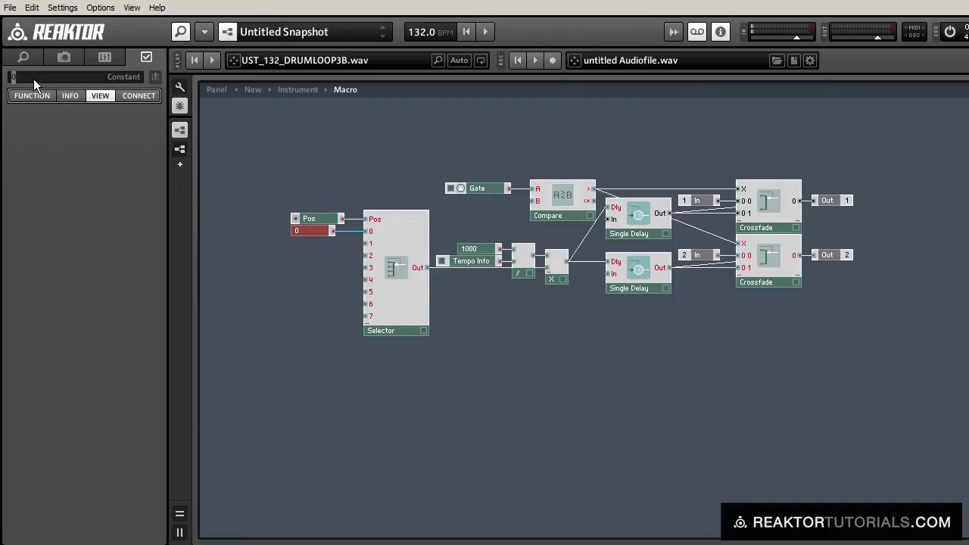
pyautogui.write('2')
pyautogui.click(330, 310)
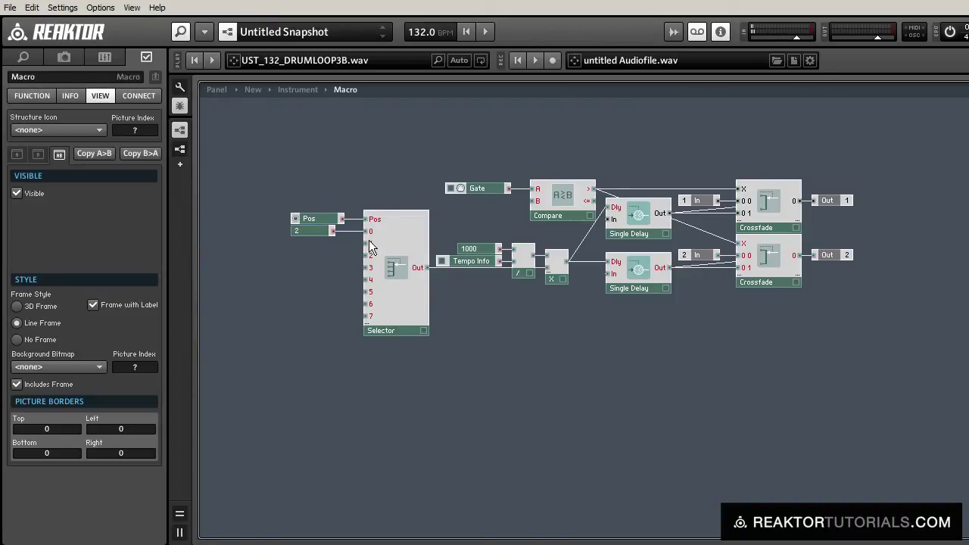
pyautogui.rightClick(369, 243)
pyautogui.click(403, 265)
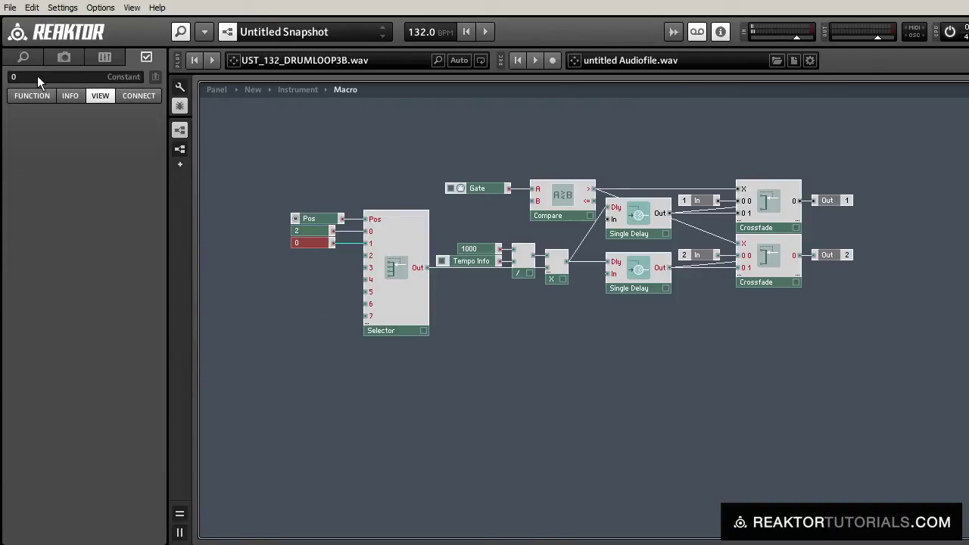
pyautogui.write('1')
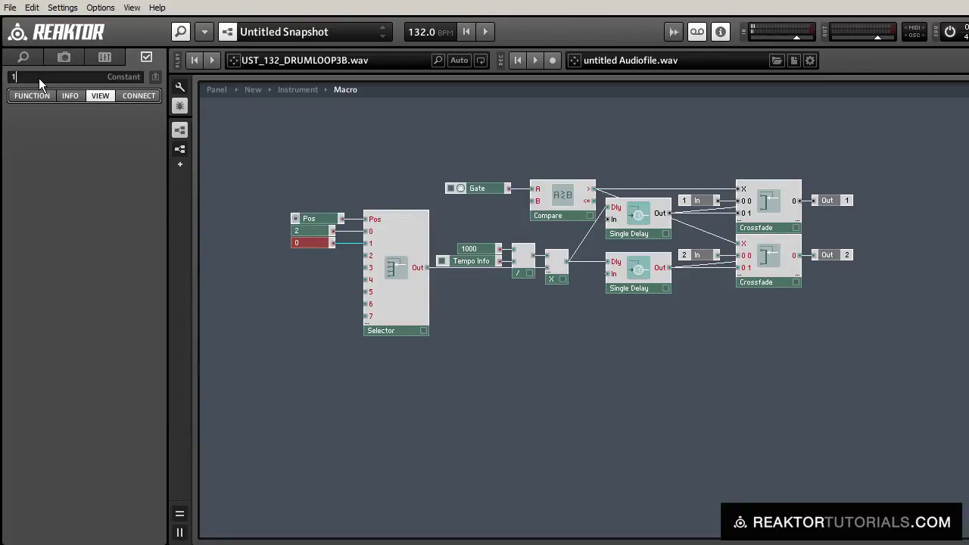
pyautogui.write('.5')
pyautogui.click(284, 274)
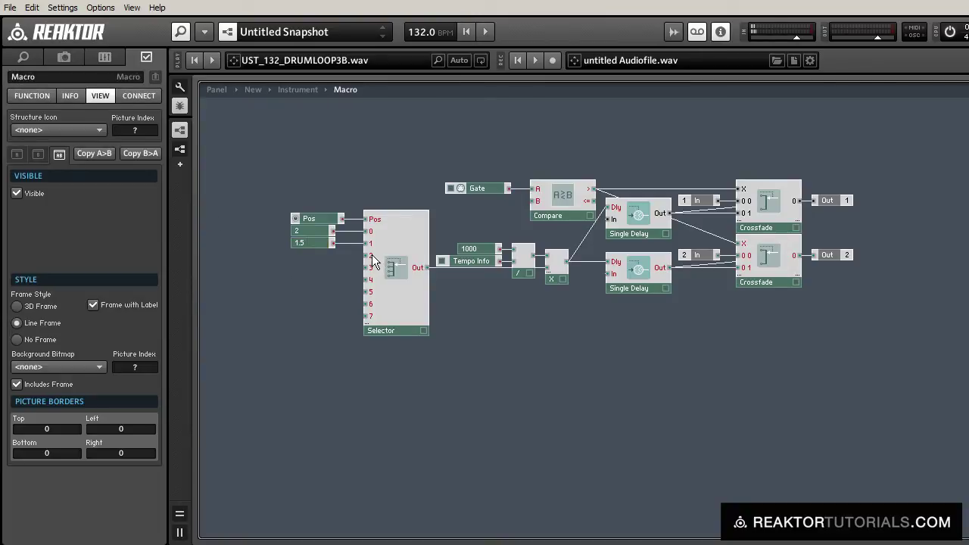
# Step: Attach constants 1 and 0.75 to Selector inputs 2 and 3
pyautogui.rightClick(371, 255)
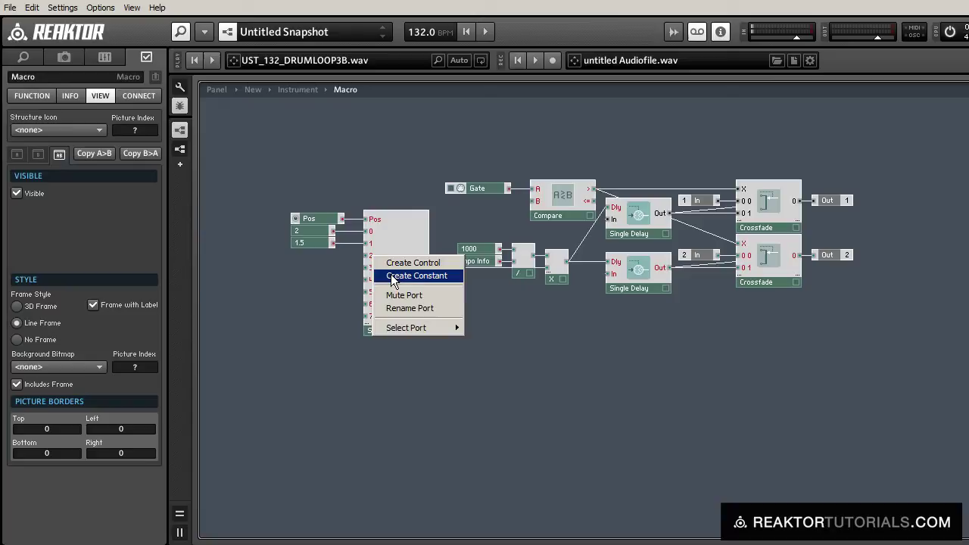
pyautogui.click(393, 282)
pyautogui.click(28, 76)
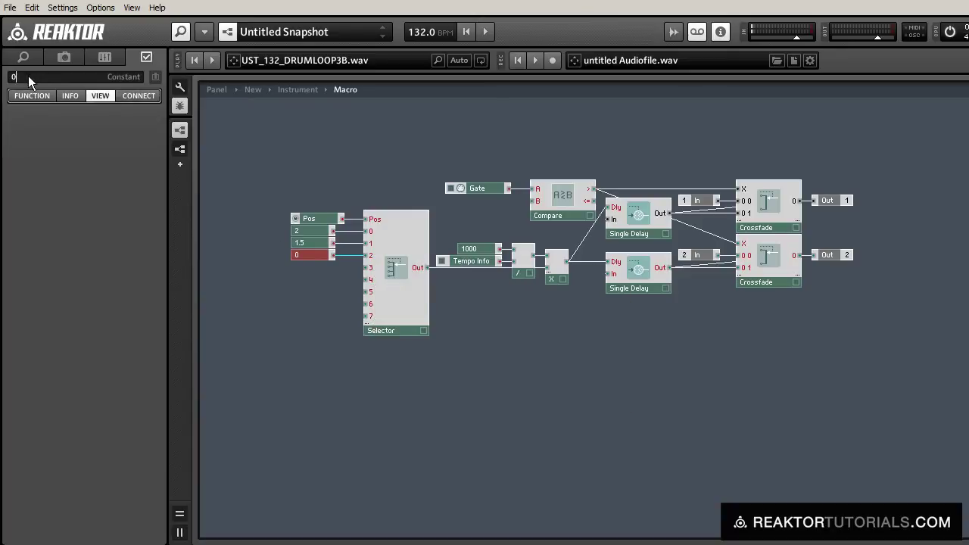
pyautogui.write('1')
pyautogui.click(296, 273)
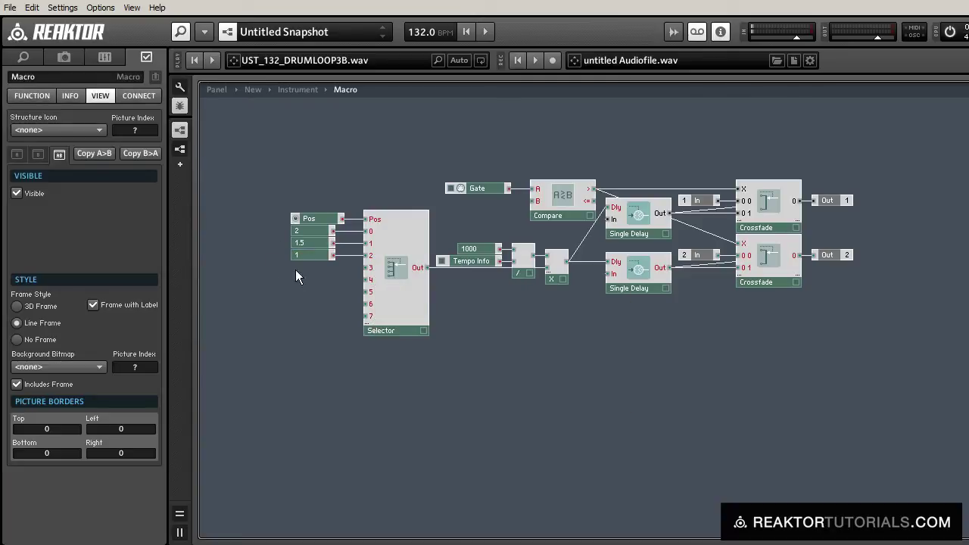
pyautogui.rightClick(372, 268)
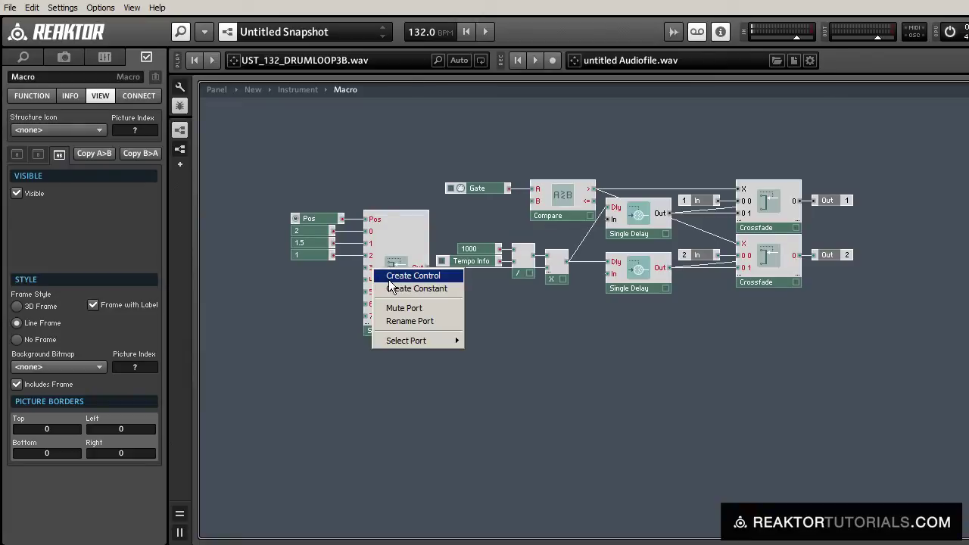
pyautogui.click(395, 289)
pyautogui.click(43, 76)
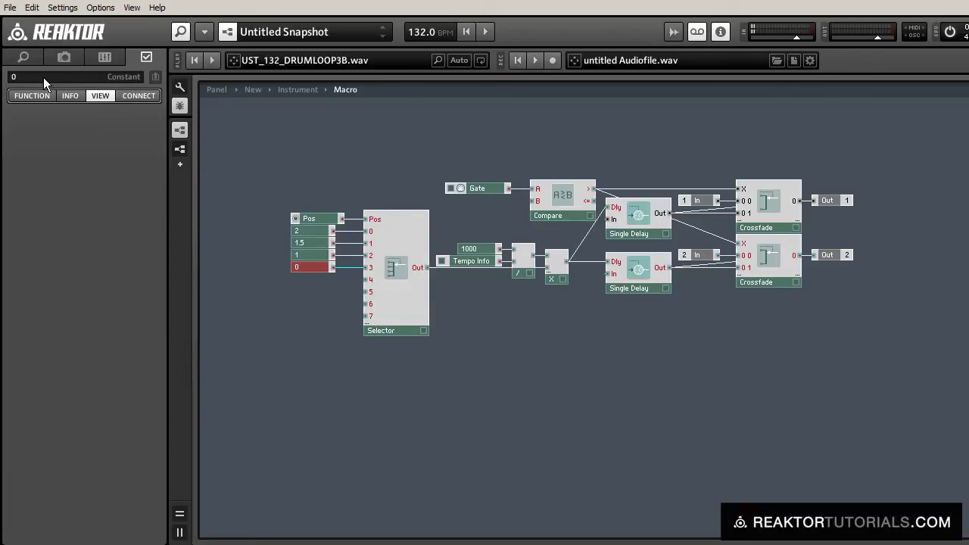
pyautogui.write('0.75')
pyautogui.click(268, 327)
# Step: Attach constants 0.5 and 0.375 to Selector inputs 4 and 5
pyautogui.rightClick(372, 287)
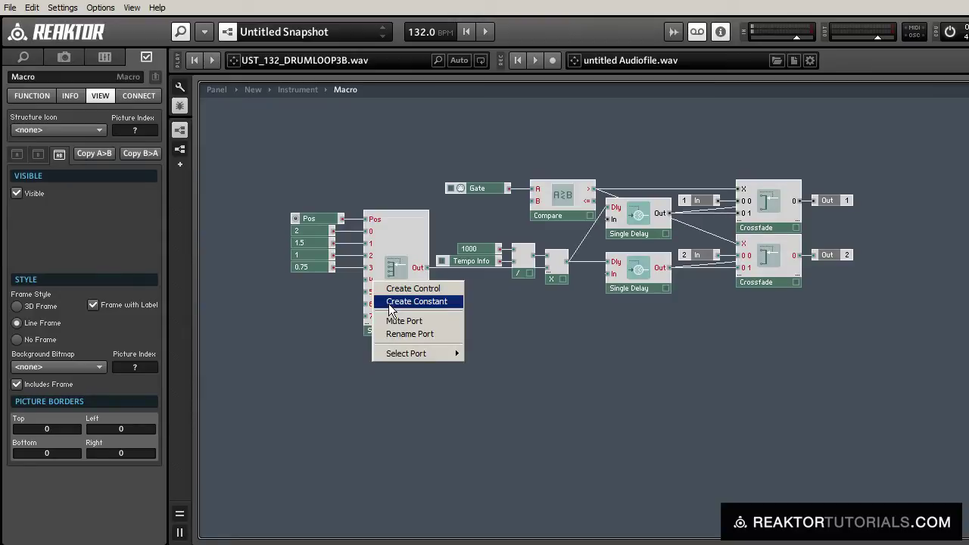
pyautogui.click(390, 299)
pyautogui.click(40, 77)
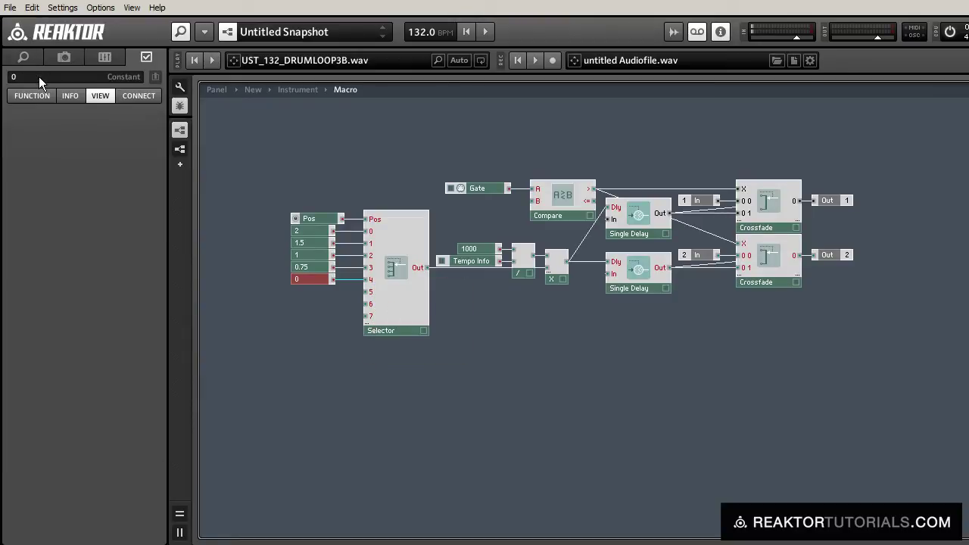
pyautogui.write('0.5')
pyautogui.press('Return')
pyautogui.click(253, 312)
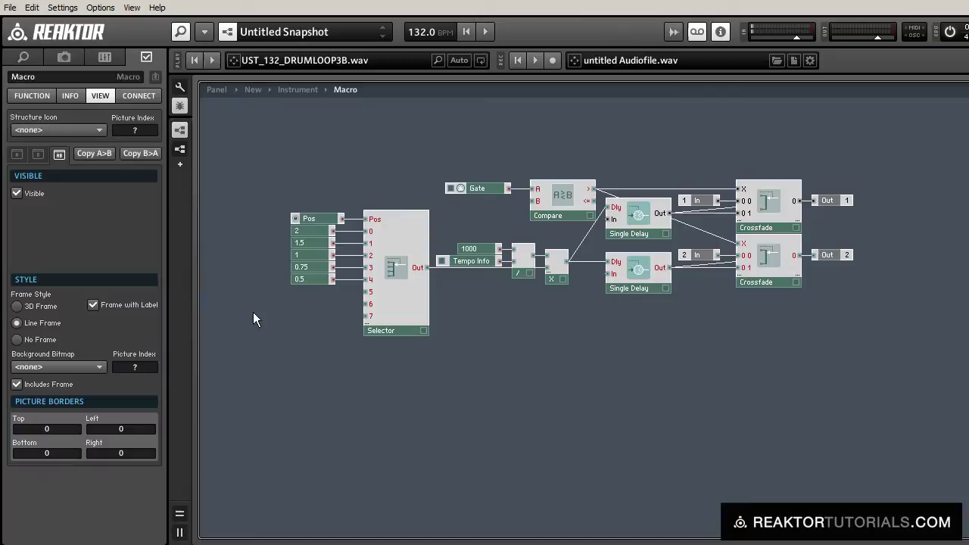
pyautogui.rightClick(371, 292)
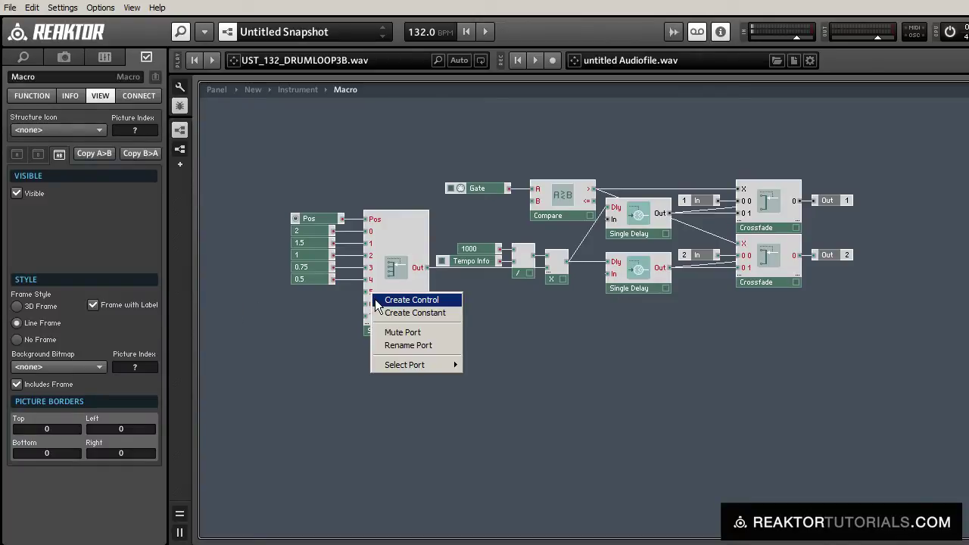
pyautogui.click(380, 314)
pyautogui.click(33, 79)
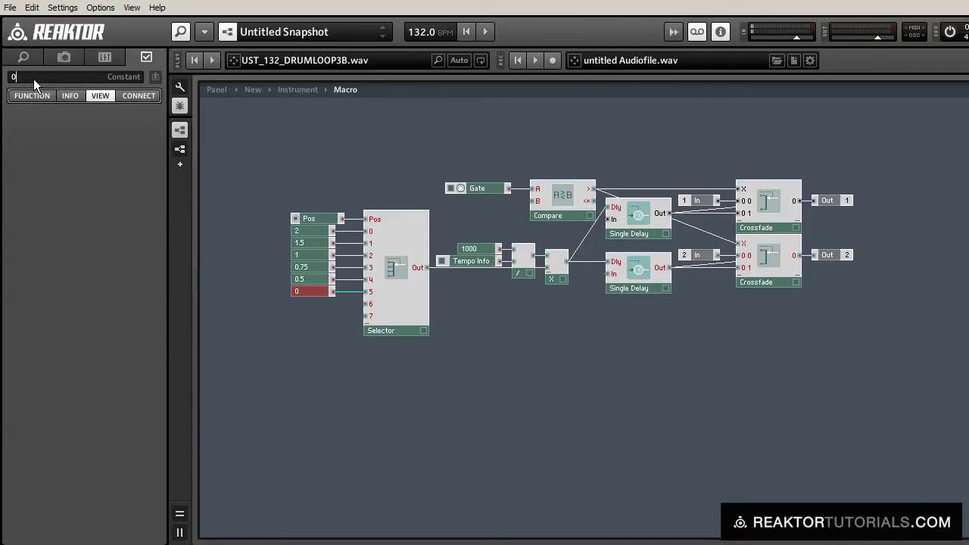
pyautogui.write('.375')
pyautogui.press('Return')
pyautogui.click(251, 349)
# Step: Attach constants 0.25 and 0.125 to Selector inputs 6 and 7
pyautogui.rightClick(369, 303)
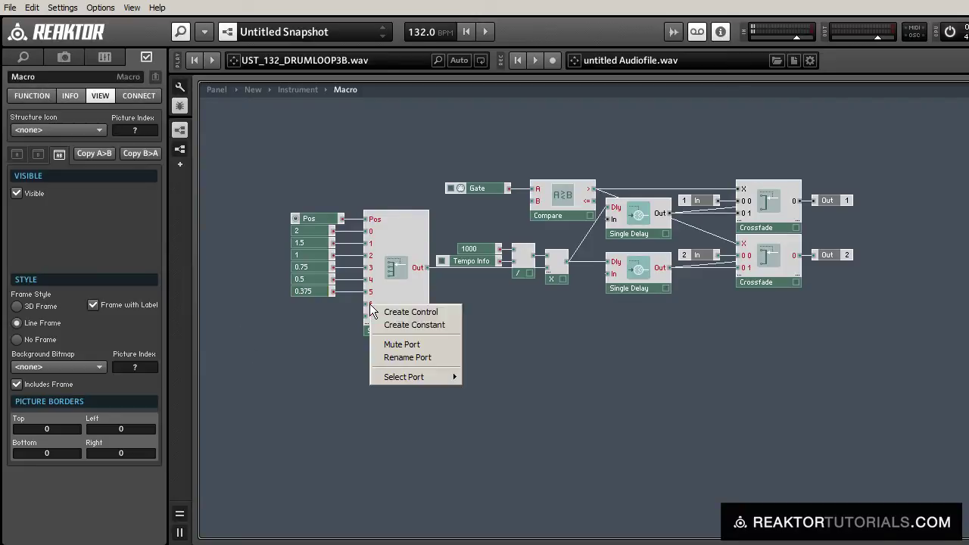
pyautogui.click(414, 325)
pyautogui.click(27, 78)
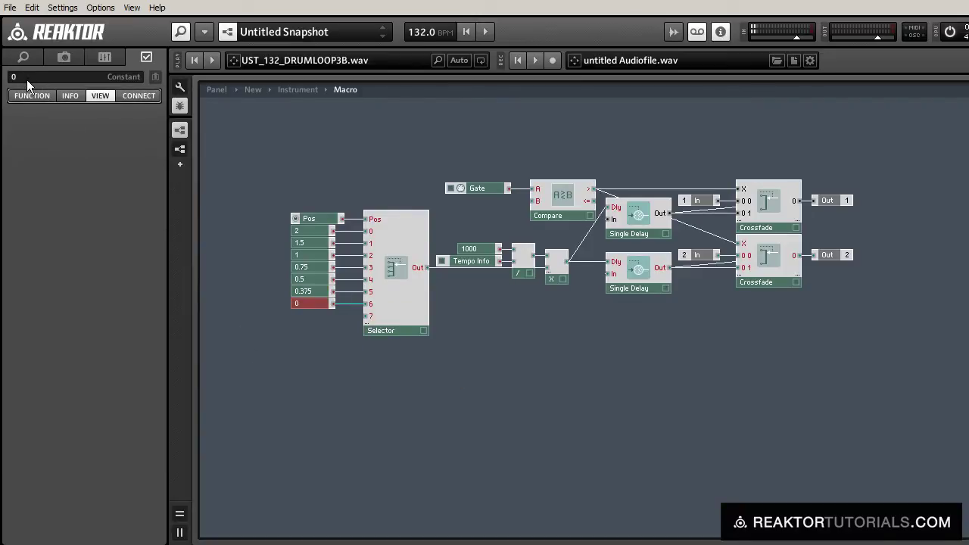
pyautogui.write('.25')
pyautogui.press('Return')
pyautogui.click(298, 397)
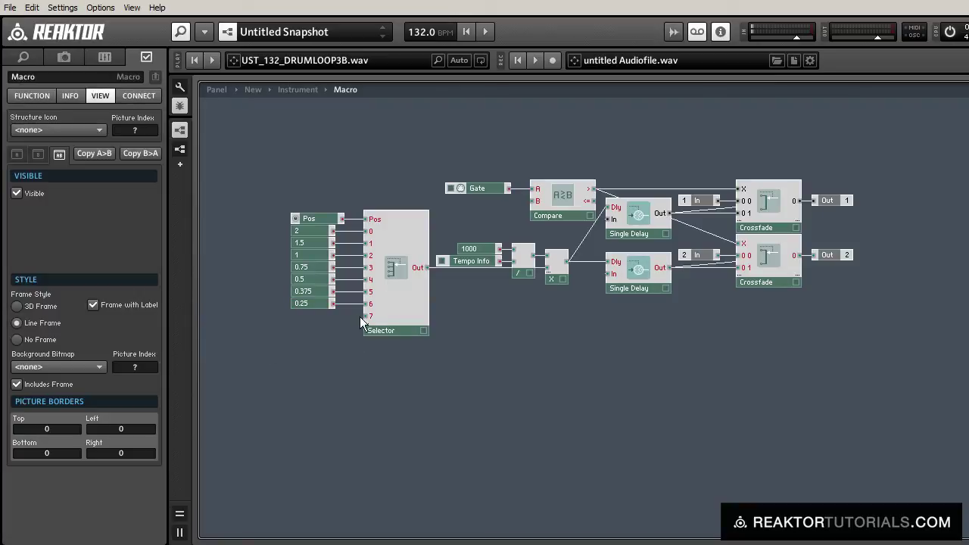
pyautogui.rightClick(368, 317)
pyautogui.click(412, 333)
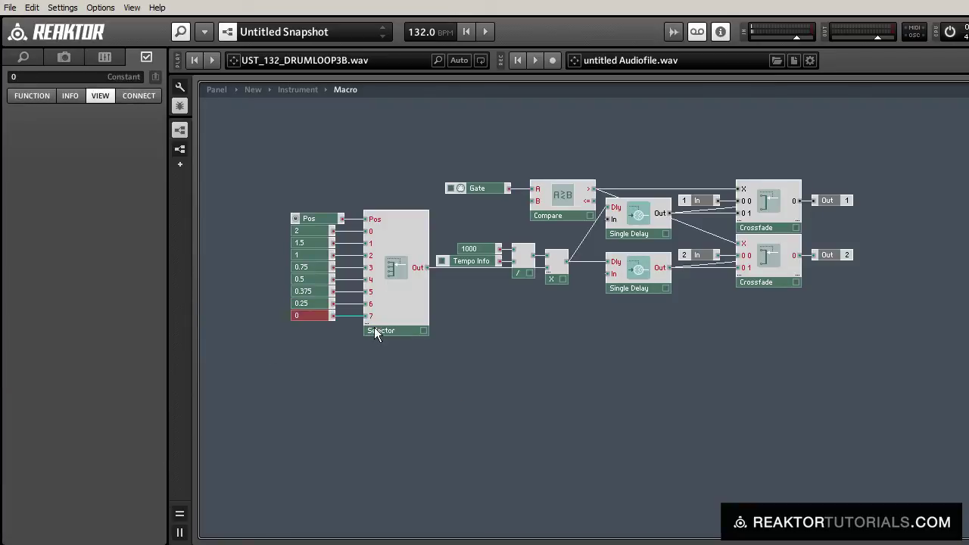
pyautogui.click(29, 79)
pyautogui.write('.1')
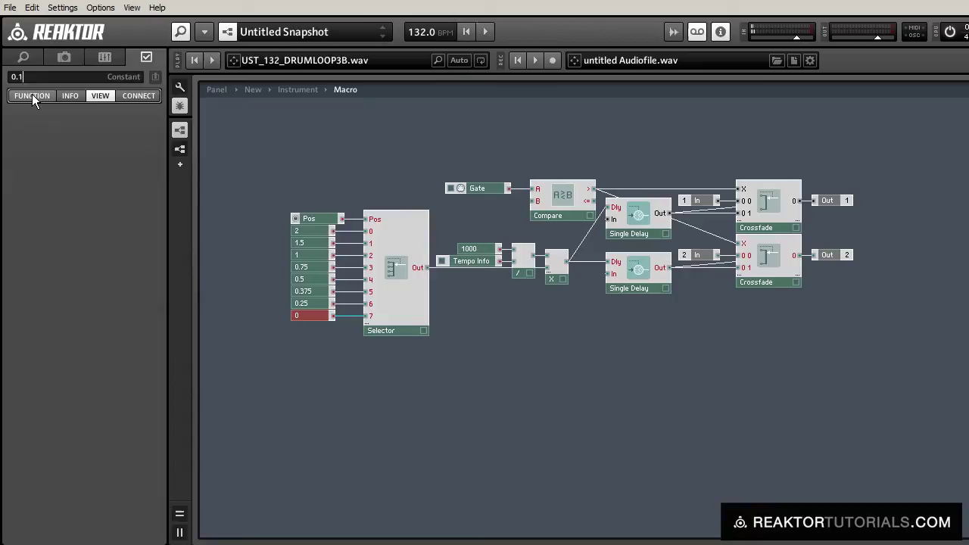
pyautogui.write('25')
pyautogui.click(370, 415)
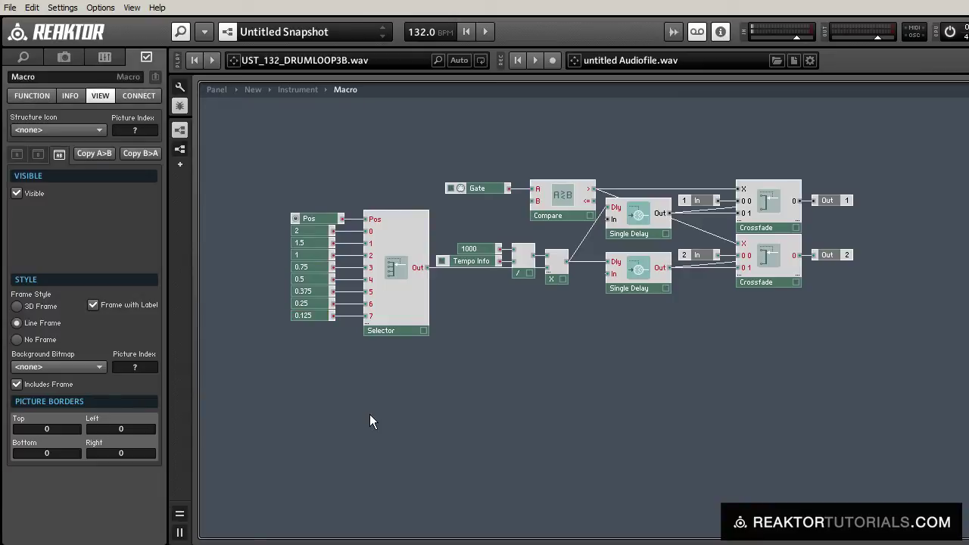
# Step: Insert a Multi Text module via the 'mult t' search, feed it from Pos, and place it above the Selector
pyautogui.doubleClick(370, 415)
pyautogui.write('mult ti')
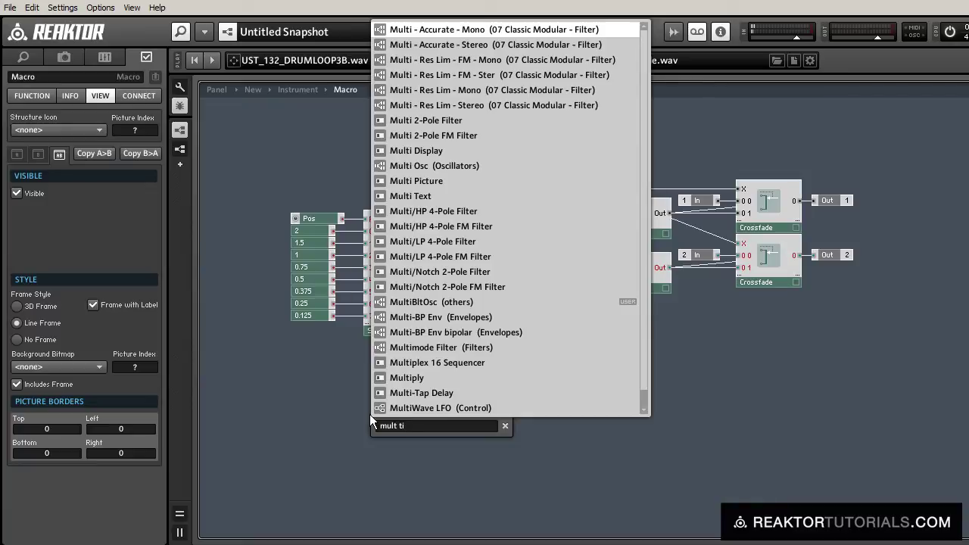
pyautogui.press('BackSpace')
pyautogui.write('t')
pyautogui.press('Return')
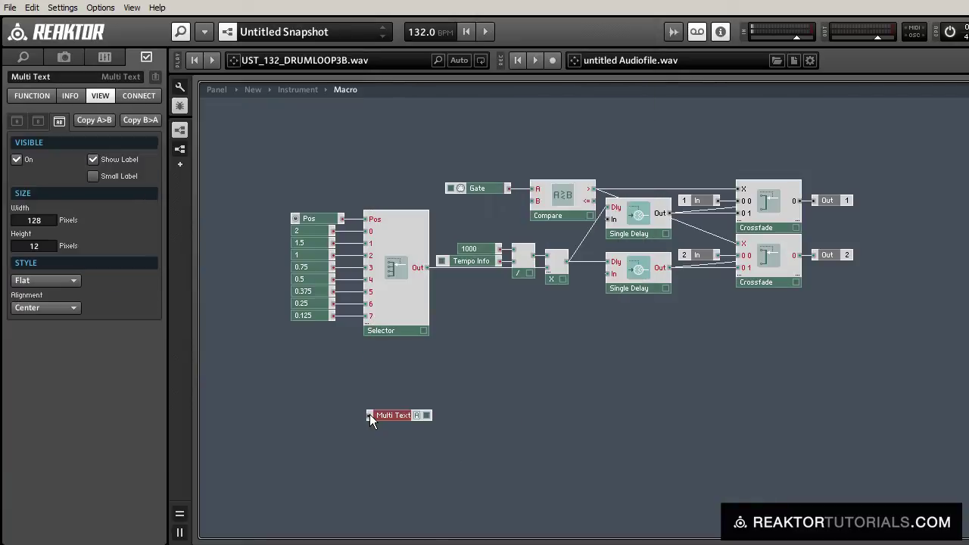
pyautogui.moveTo(370, 415); pyautogui.dragTo(342, 219)
pyautogui.moveTo(406, 412); pyautogui.dragTo(401, 206)
pyautogui.click(32, 96)
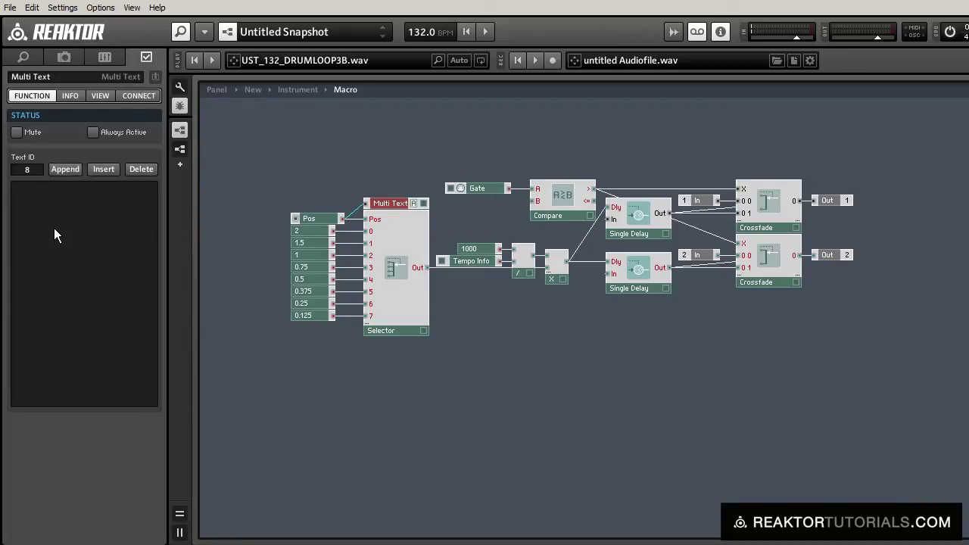
# Step: Step through the Multi Text IDs, entering note-length labels such as 1/2 for entry 1
pyautogui.moveTo(30, 168); pyautogui.dragTo(29, 268)
pyautogui.click(310, 241)
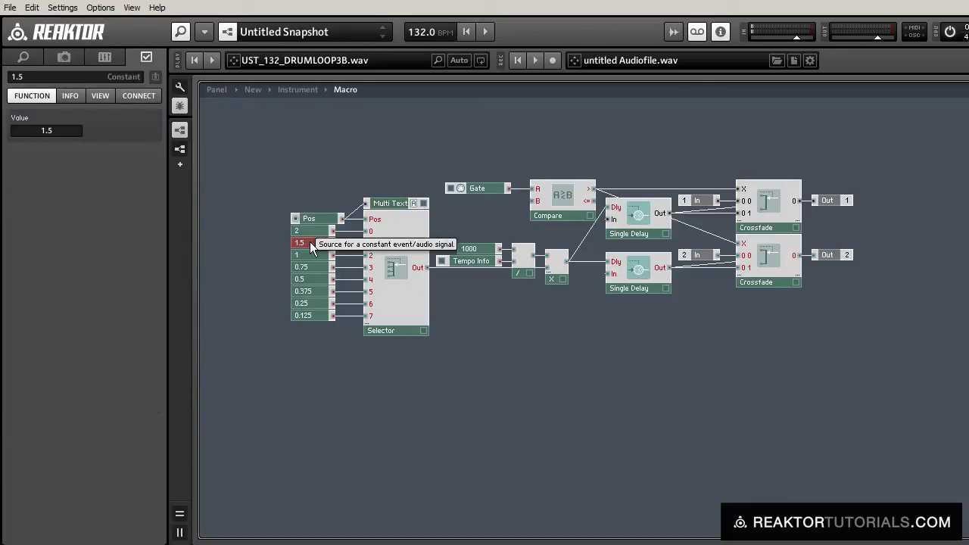
pyautogui.moveTo(387, 210)
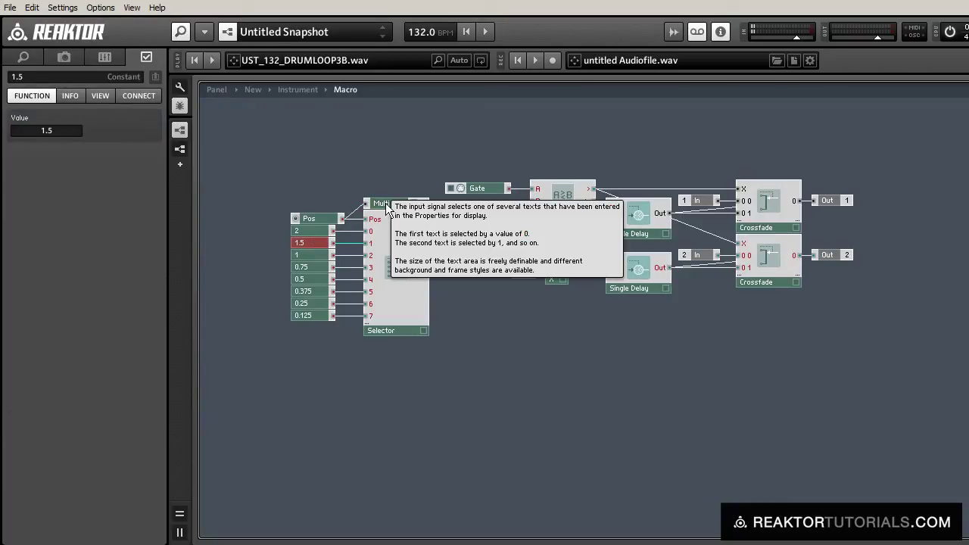
pyautogui.click(386, 204)
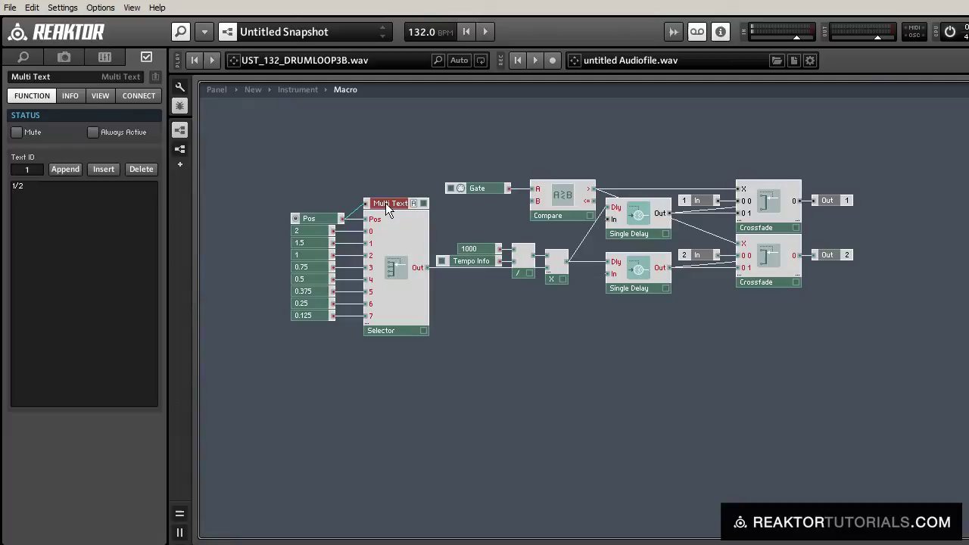
pyautogui.click(72, 208)
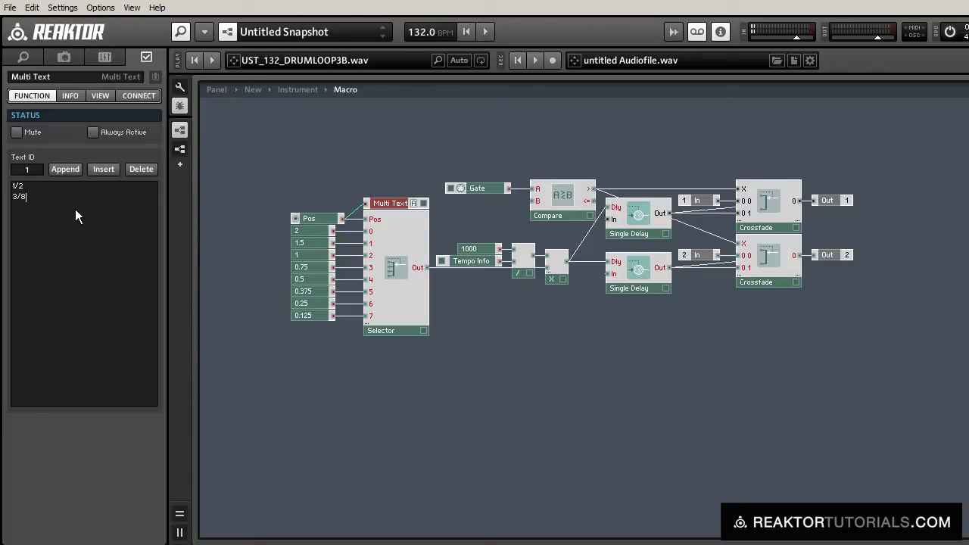
pyautogui.press('BackSpace')
pyautogui.press('BackSpace')
pyautogui.moveTo(35, 171); pyautogui.dragTo(36, 169)
# Step: Label the remaining Multi Text entries 3/32, 1/16 and 1/32, and switch on Always Active
pyautogui.click(33, 205)
pyautogui.click(307, 293)
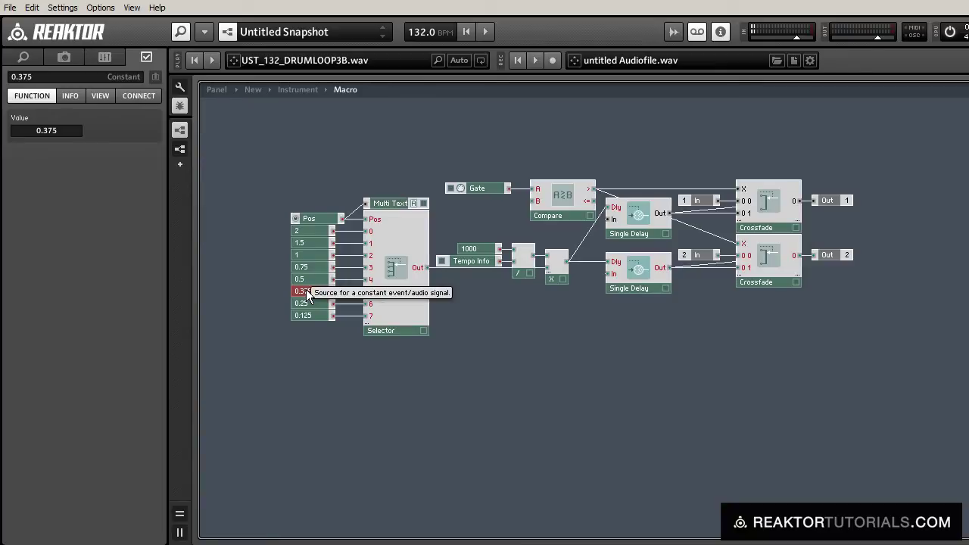
pyautogui.click(375, 209)
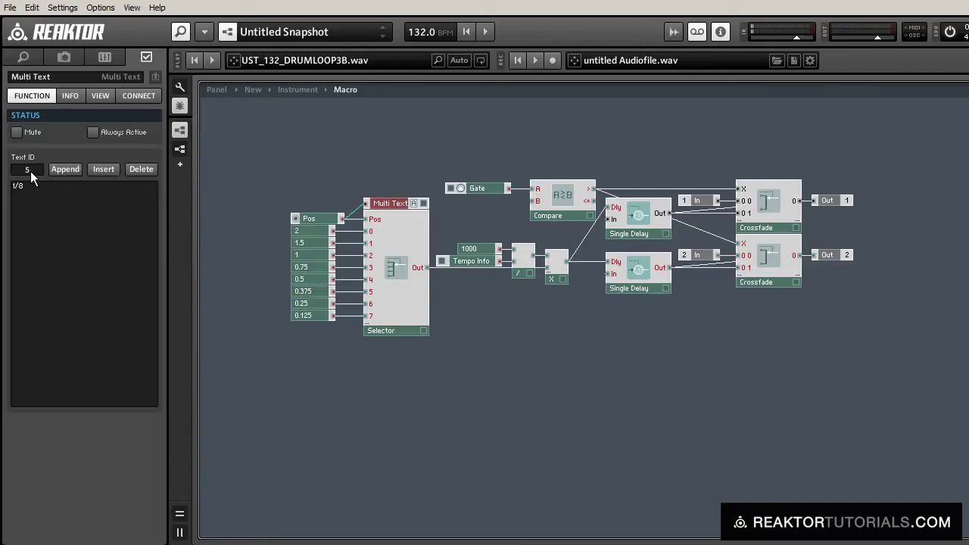
pyautogui.click(30, 171)
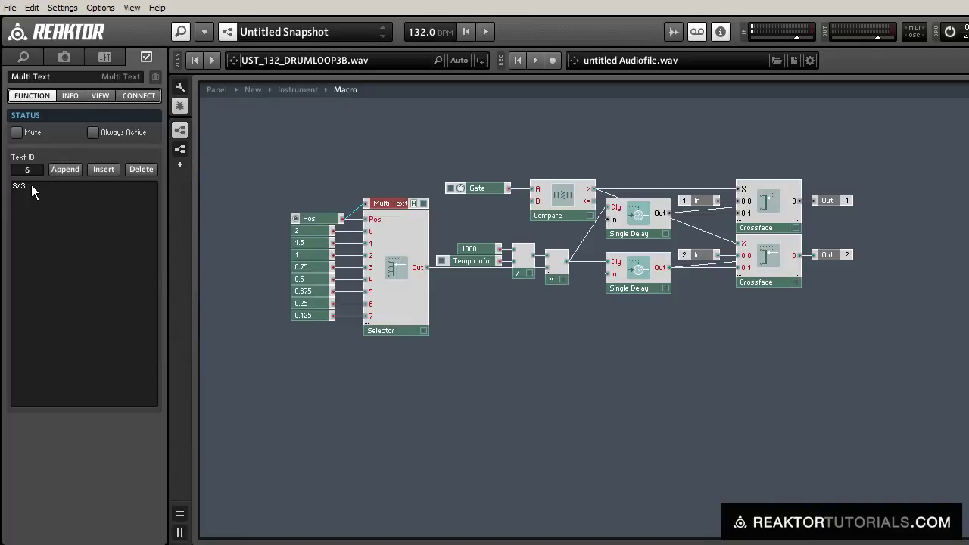
pyautogui.write('2')
pyautogui.write('/16')
pyautogui.click(312, 375)
pyautogui.click(388, 203)
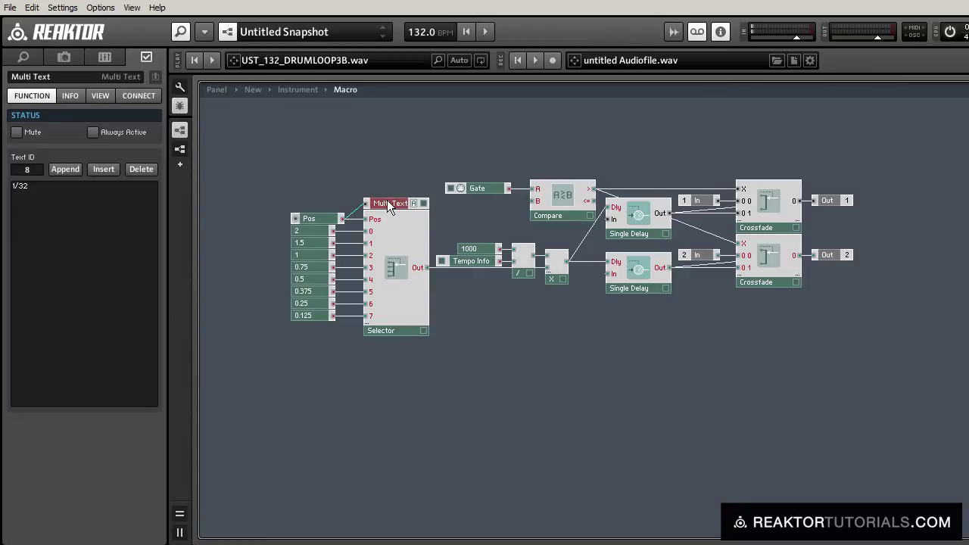
pyautogui.click(93, 133)
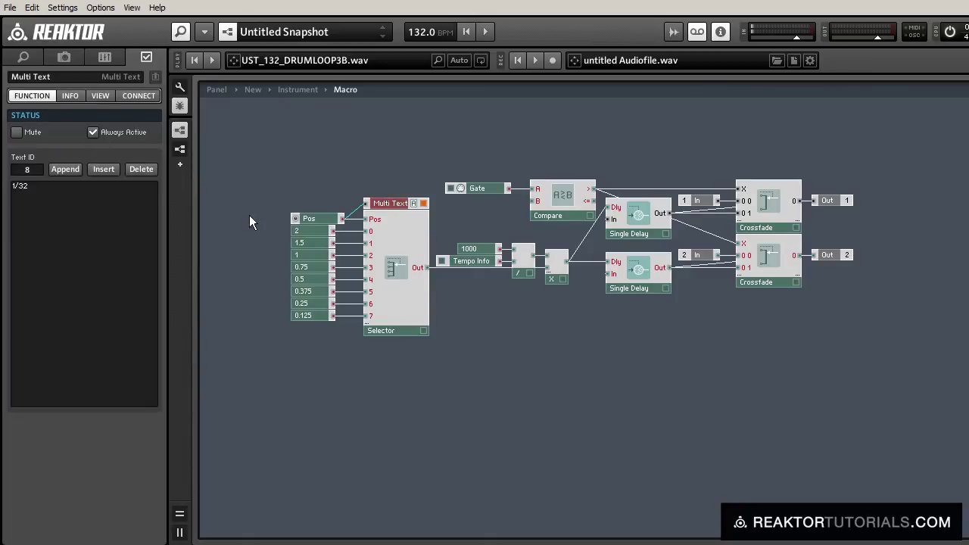
# Step: At Instrument level, wire L and R In into the Macro and its outputs to L and R Out
pyautogui.doubleClick(528, 303)
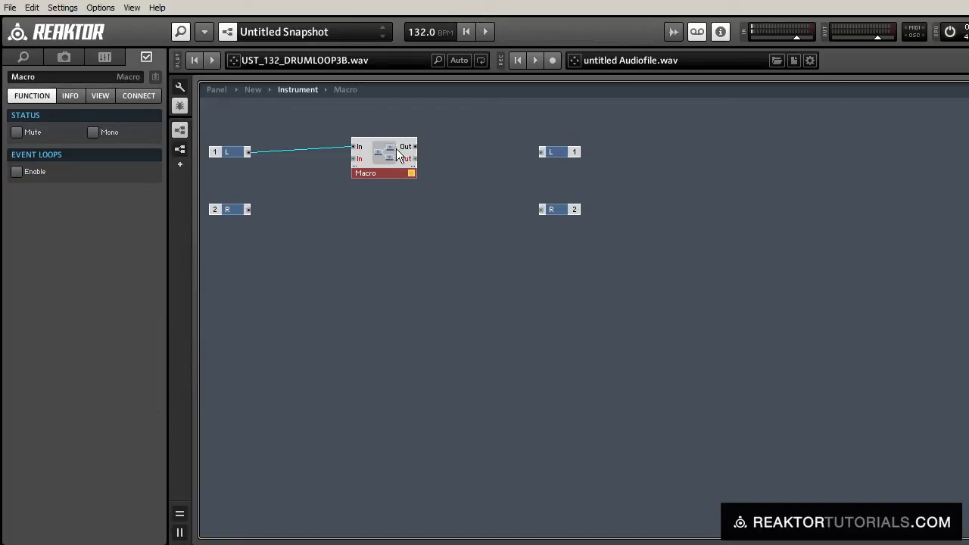
pyautogui.moveTo(382, 152); pyautogui.dragTo(380, 157)
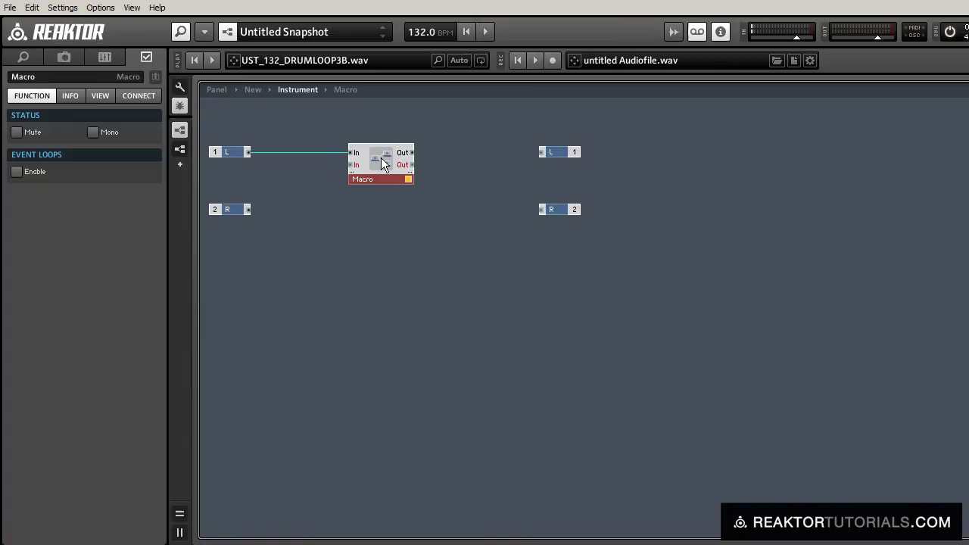
pyautogui.moveTo(250, 209); pyautogui.dragTo(351, 164)
pyautogui.moveTo(223, 215); pyautogui.dragTo(228, 164)
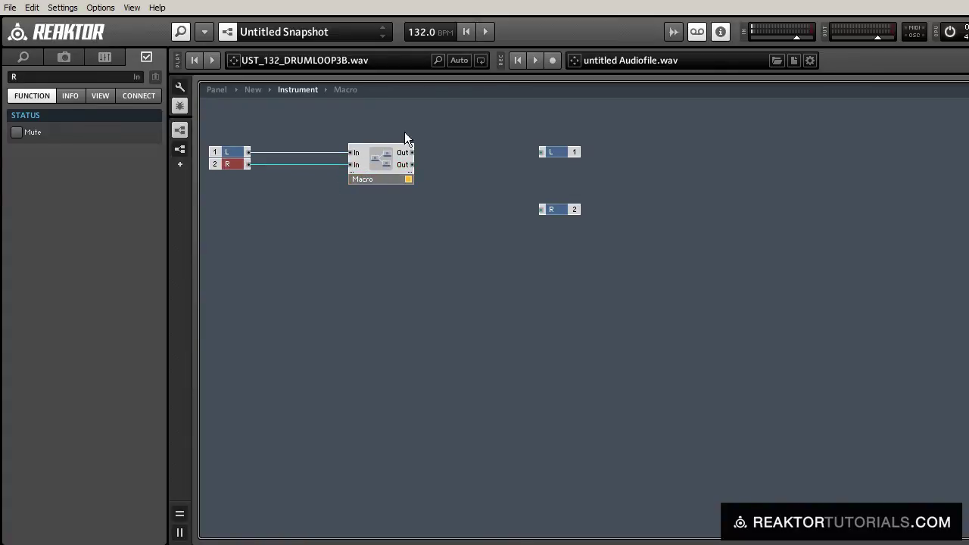
pyautogui.moveTo(411, 152); pyautogui.dragTo(542, 152)
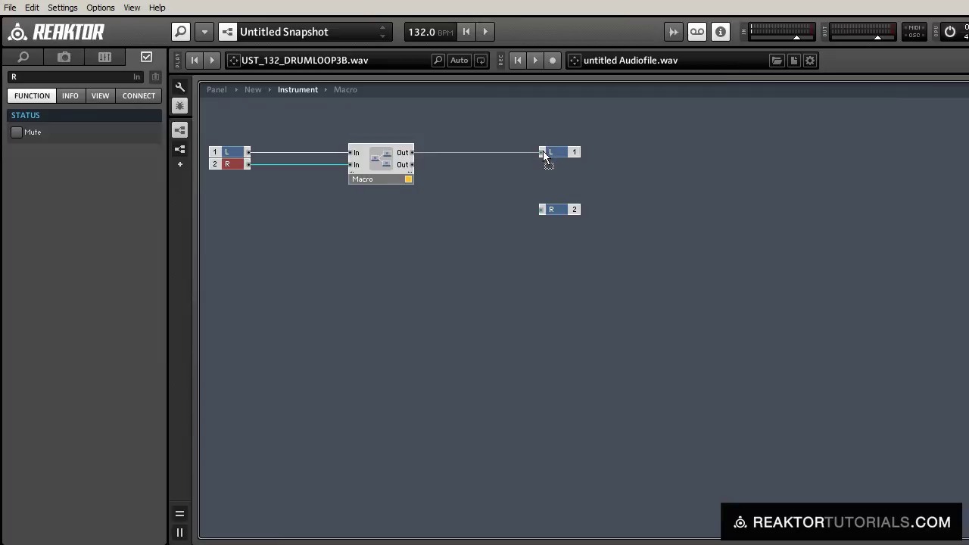
pyautogui.click(554, 209)
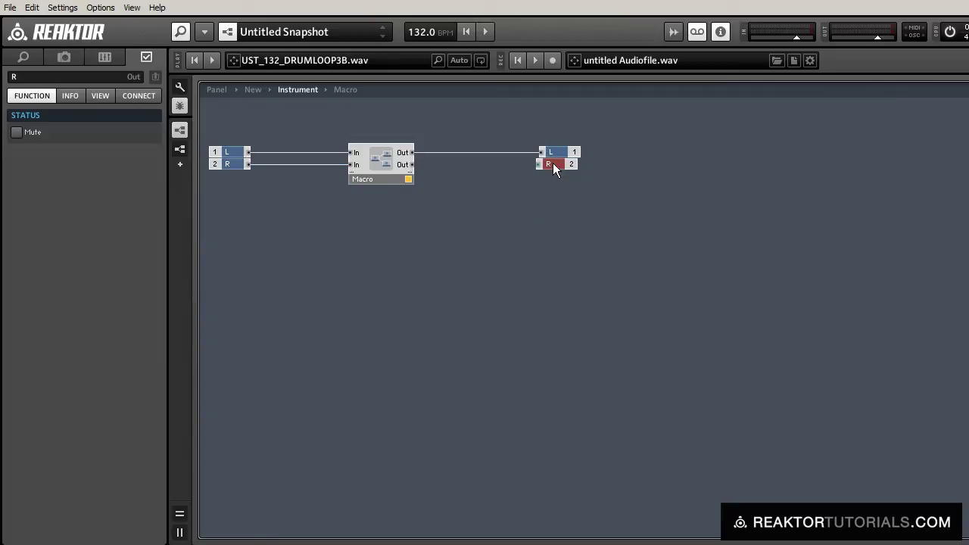
pyautogui.moveTo(543, 164); pyautogui.dragTo(411, 164)
pyautogui.click(394, 200)
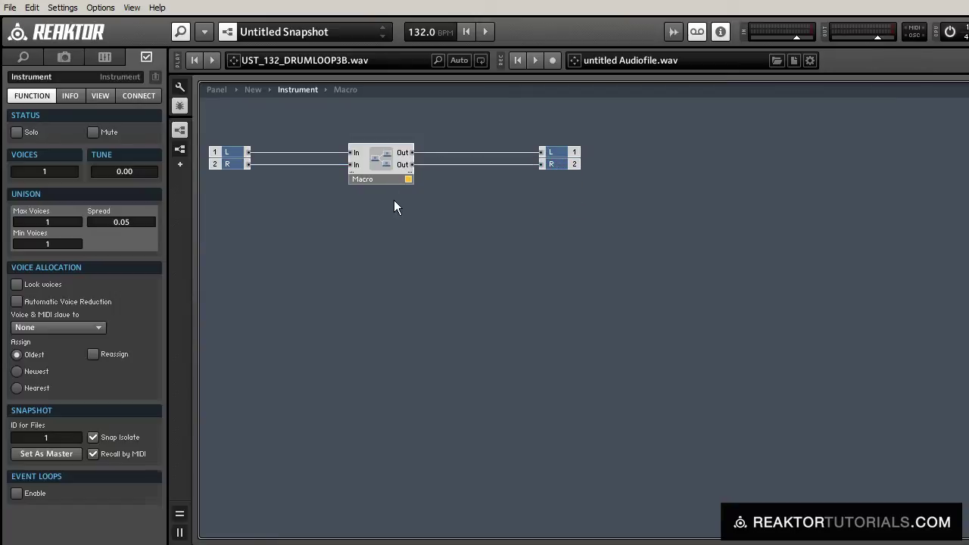
# Step: On the panel, hide the Multi Text label, set its style to Transparent and width to 40
pyautogui.click(213, 90)
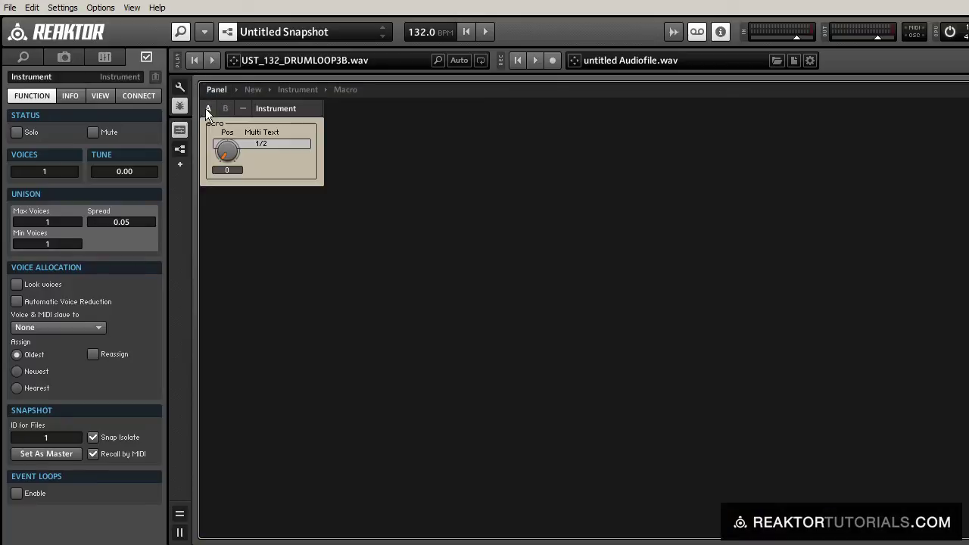
pyautogui.click(262, 135)
pyautogui.click(100, 96)
pyautogui.click(93, 159)
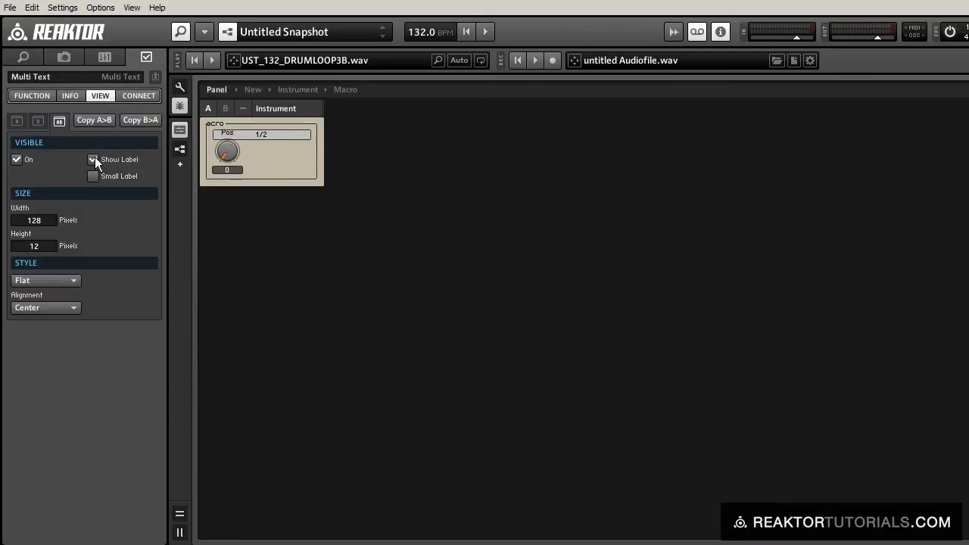
pyautogui.click(60, 282)
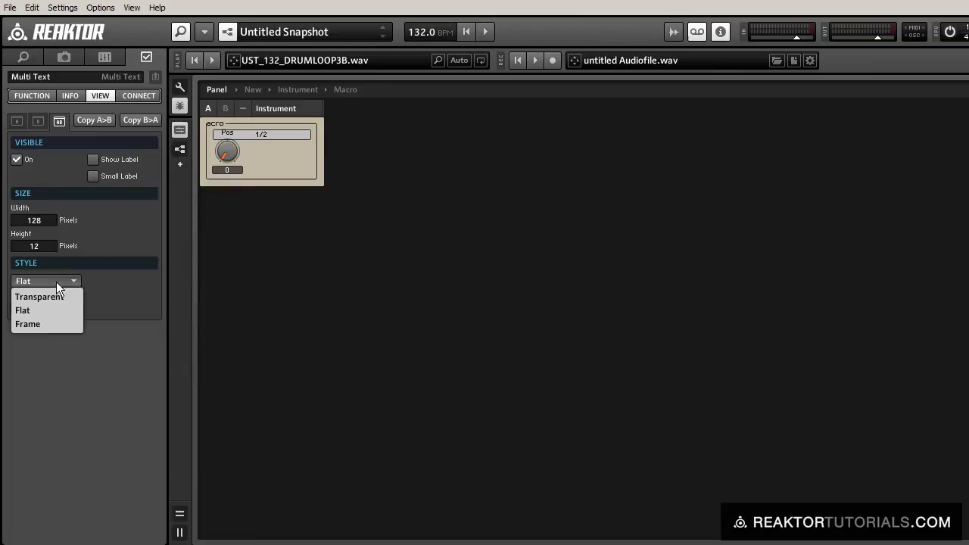
pyautogui.click(53, 301)
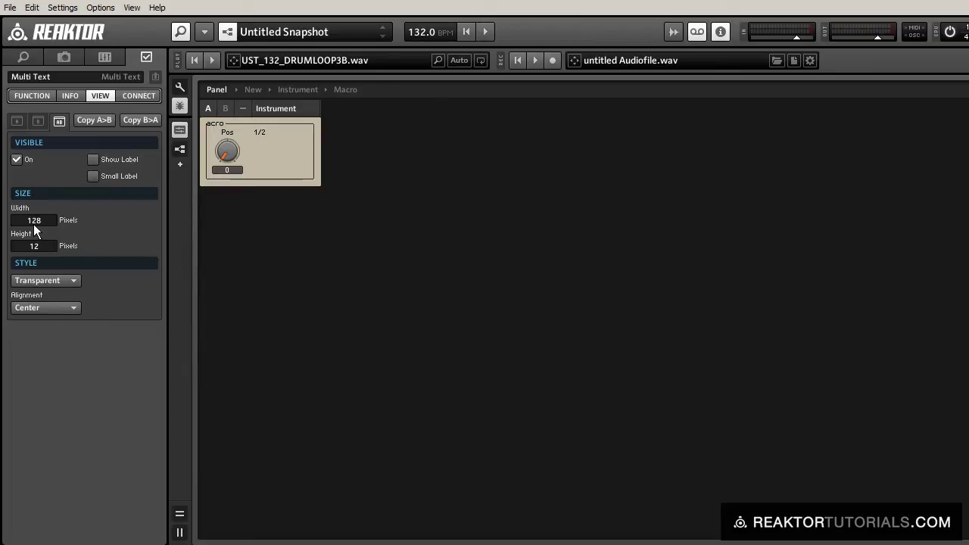
pyautogui.write('40')
pyautogui.press('Return')
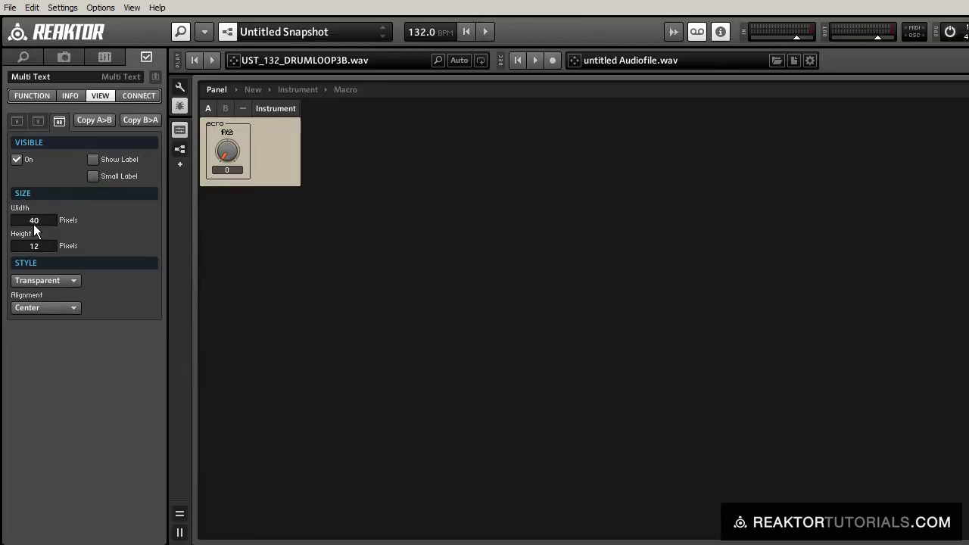
# Step: Select the Pos knob and toggle panel editing off and back on
pyautogui.click(226, 151)
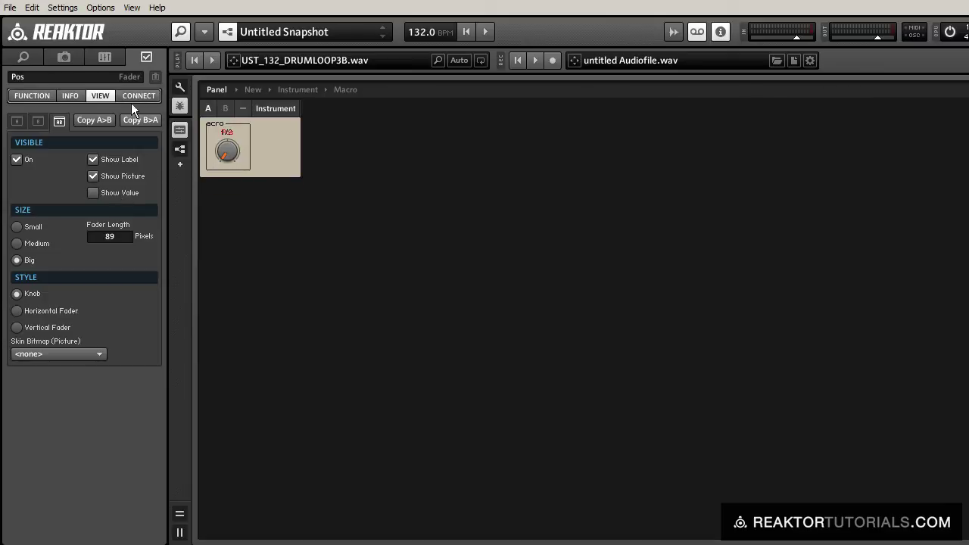
pyautogui.click(176, 84)
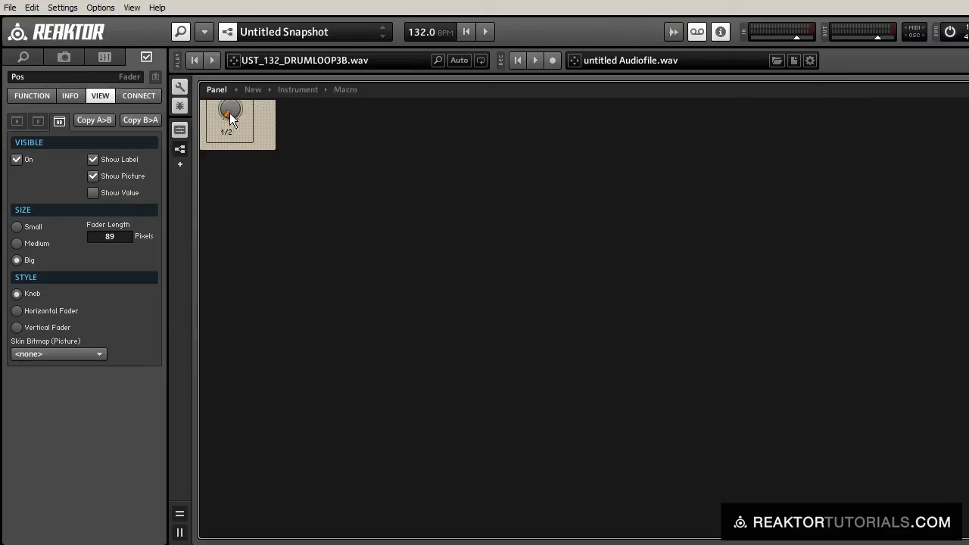
pyautogui.click(176, 88)
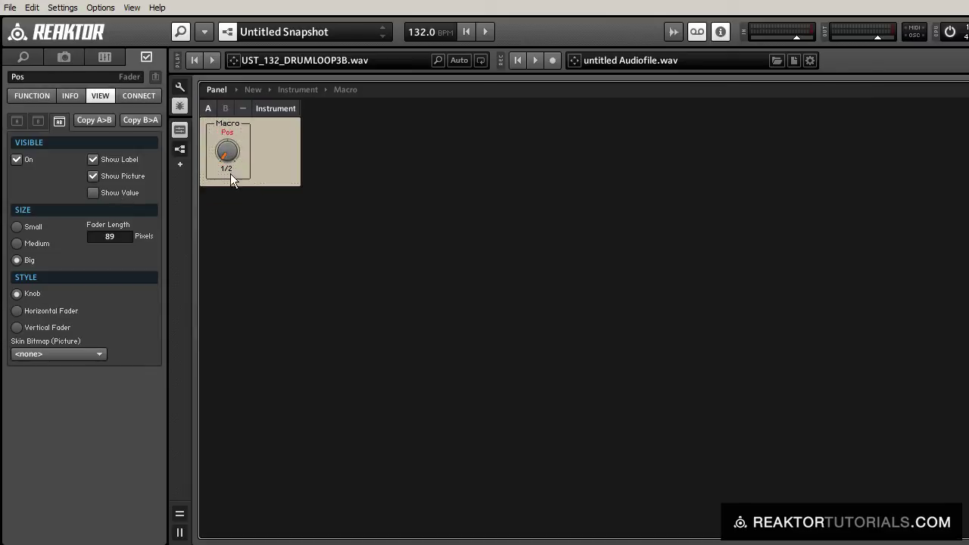
# Step: Play the drum loop, audition Pos delay times 3/16, 1/16 and 3/32, then select all Macro modules
pyautogui.moveTo(238, 150); pyautogui.dragTo(218, 68)
pyautogui.click(215, 61)
pyautogui.click(217, 62)
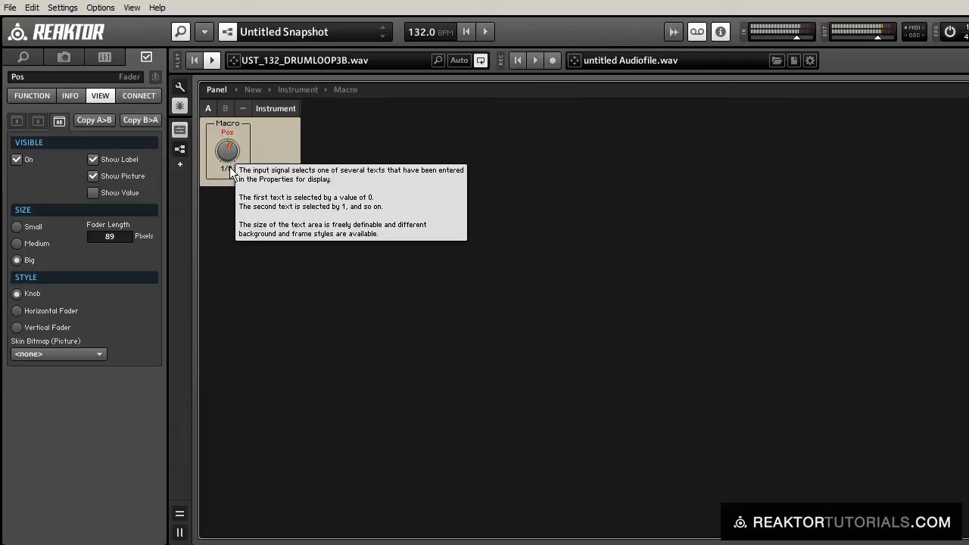
pyautogui.moveTo(229, 166); pyautogui.dragTo(225, 152)
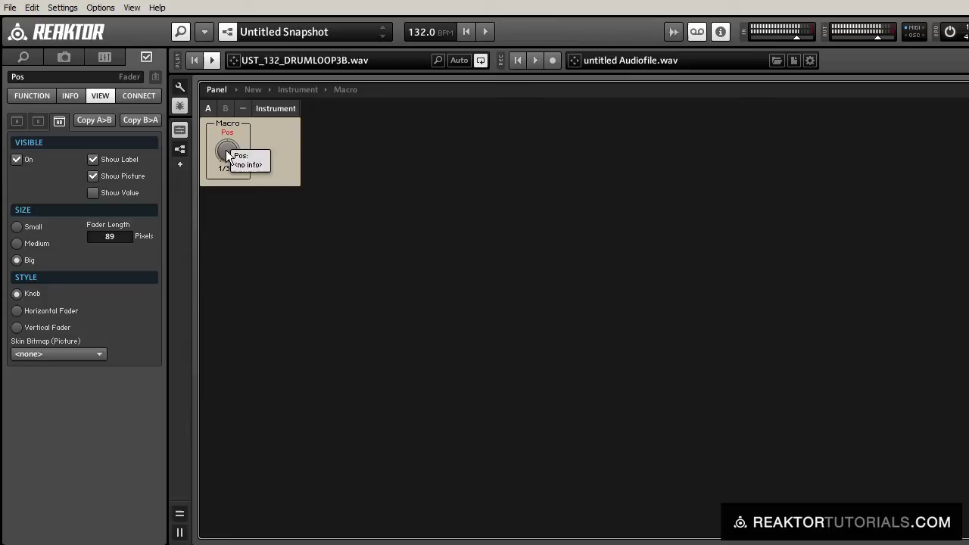
pyautogui.moveTo(228, 156); pyautogui.dragTo(229, 180)
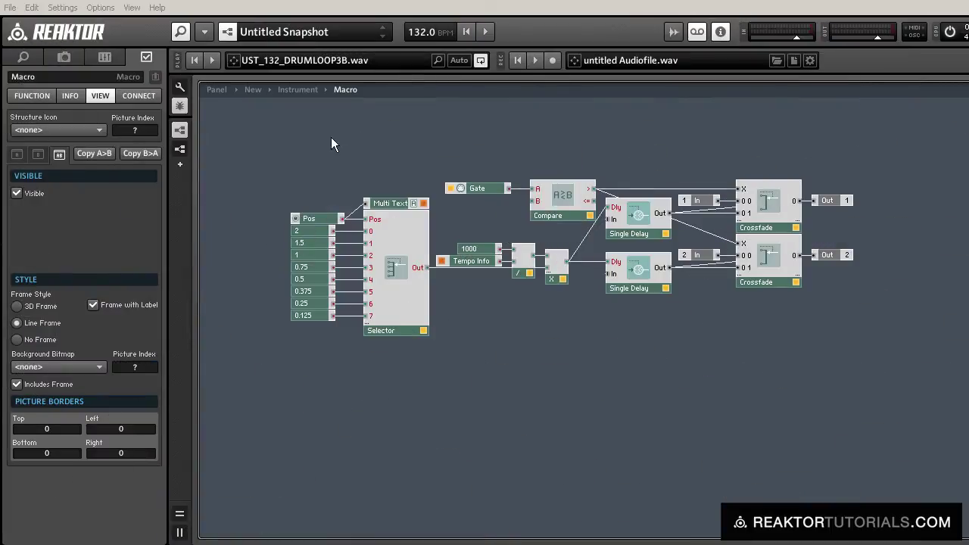
pyautogui.moveTo(244, 134); pyautogui.dragTo(856, 412)
# Step: Shift all modules right and down, then insert a Note Pitch MIDI In module
pyautogui.moveTo(393, 322); pyautogui.dragTo(489, 330)
pyautogui.click(568, 453)
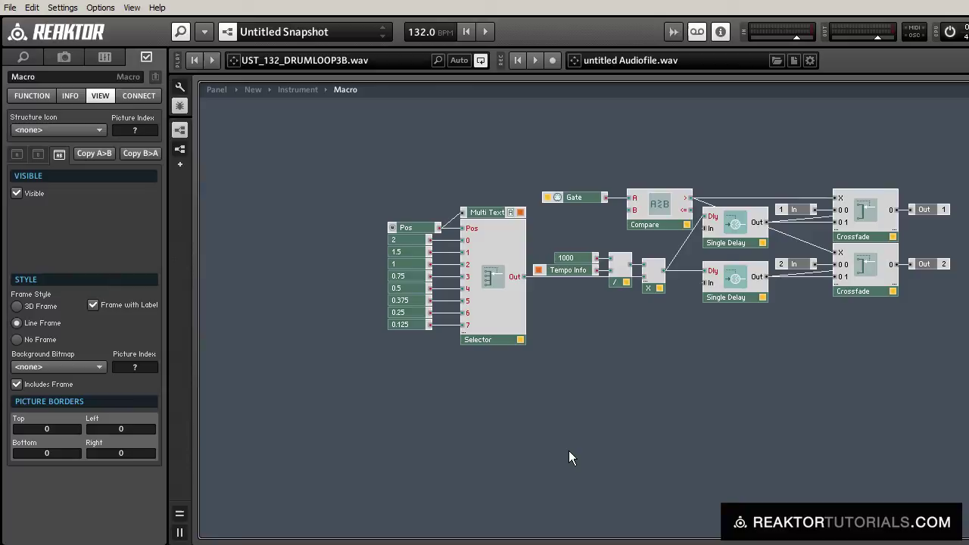
pyautogui.doubleClick(568, 451)
pyautogui.write('note pi')
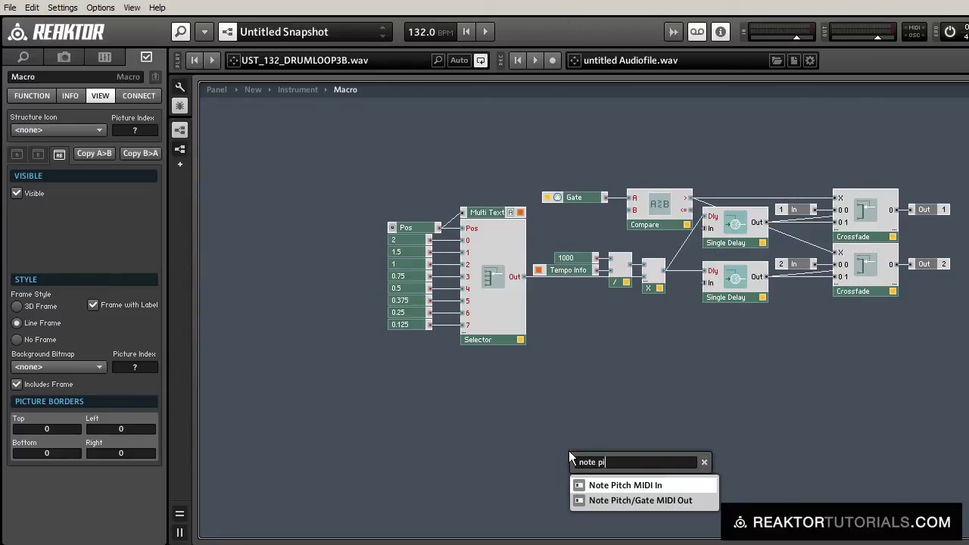
pyautogui.press('Return')
# Step: Insert a Compare and a Compare/Equal module and place them beside NotePitch
pyautogui.doubleClick(569, 451)
pyautogui.write('comp')
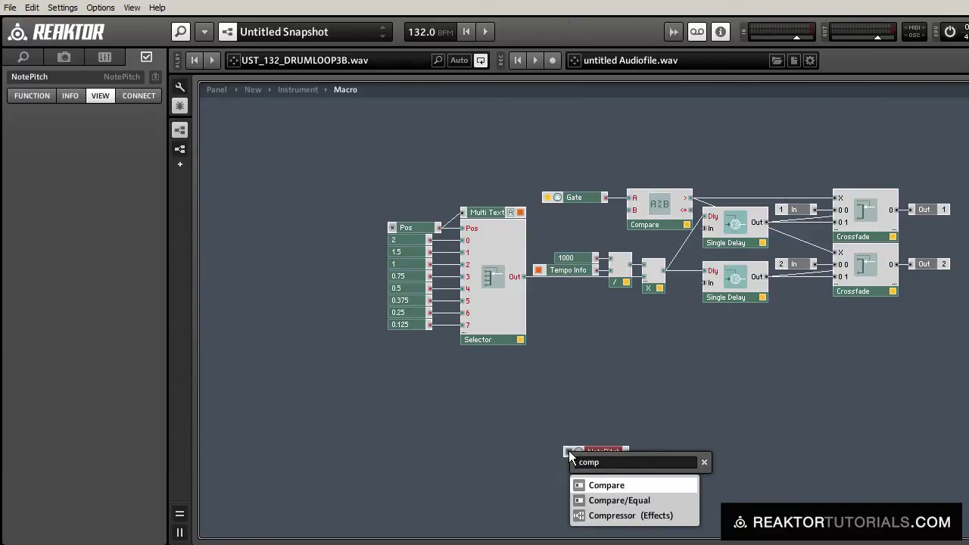
pyautogui.press('Return')
pyautogui.doubleClick(569, 451)
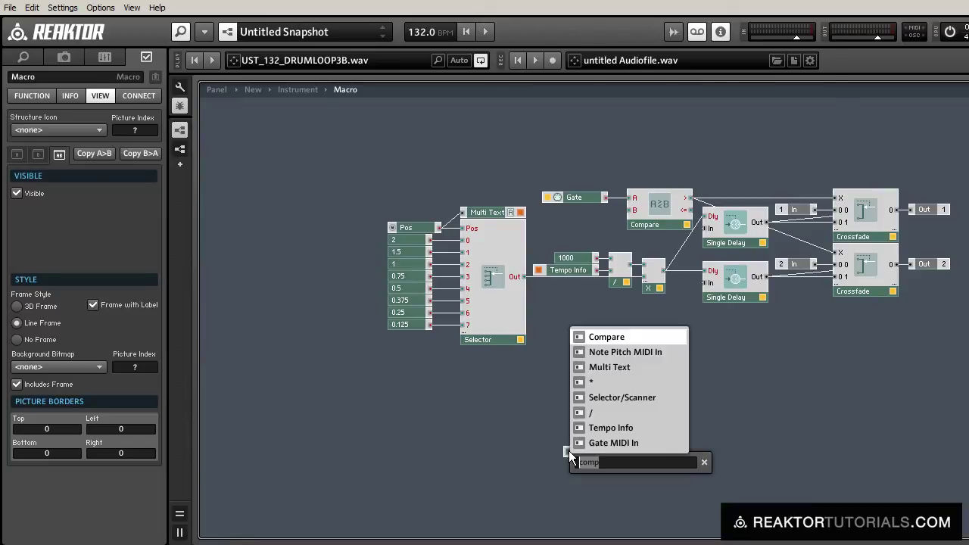
pyautogui.write('compare')
pyautogui.press('Down')
pyautogui.press('Return')
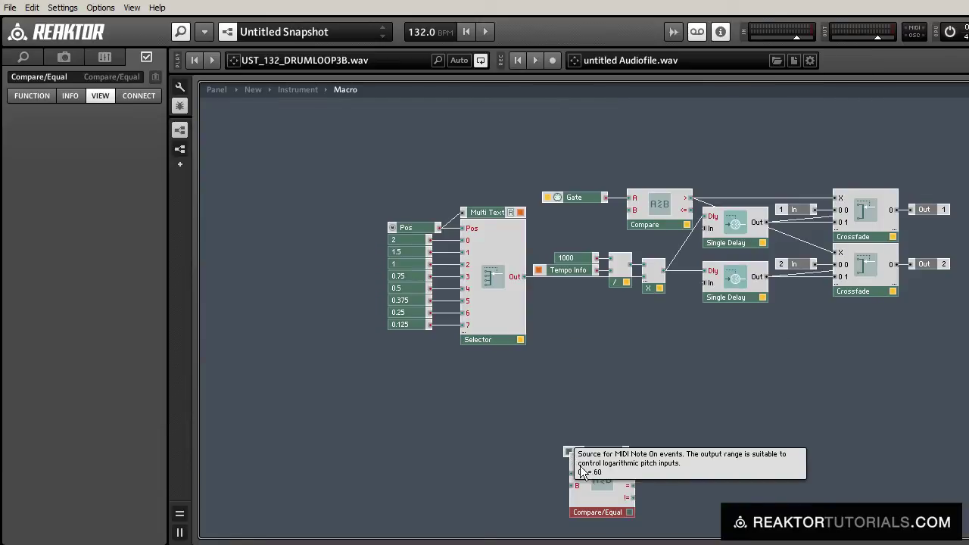
pyautogui.moveTo(595, 485); pyautogui.dragTo(668, 464)
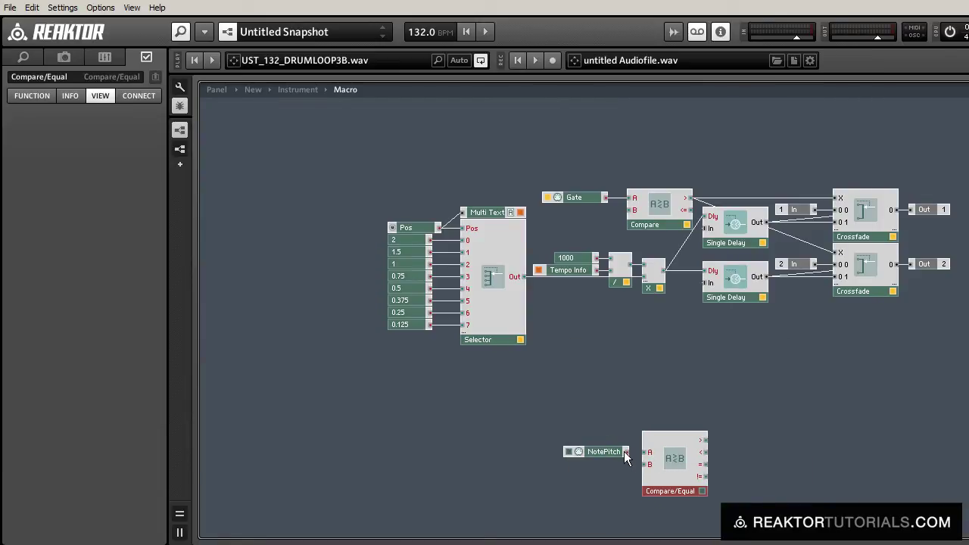
pyautogui.moveTo(585, 413); pyautogui.dragTo(374, 192)
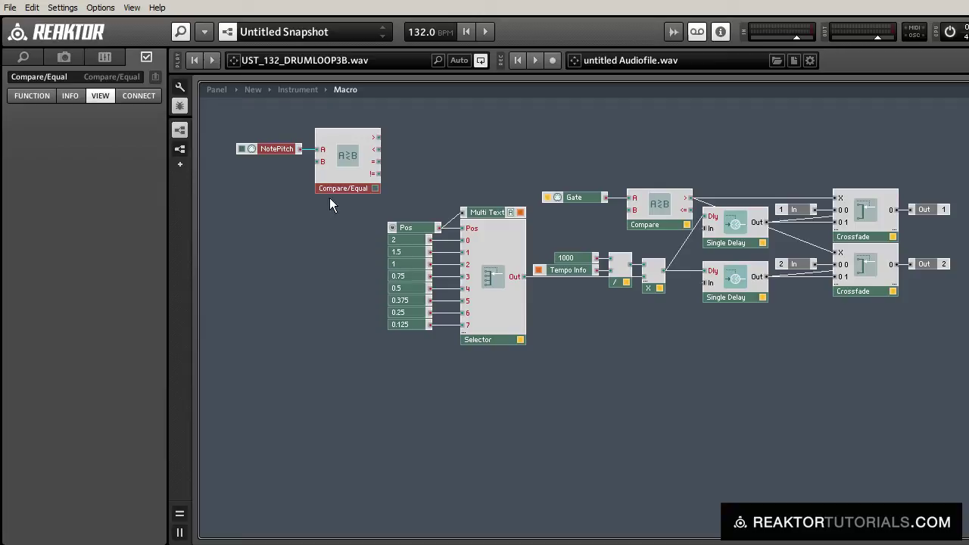
# Step: Create a constant of 60 on the Compare/Equal B input and arrange the comparison modules
pyautogui.rightClick(317, 161)
pyautogui.click(334, 175)
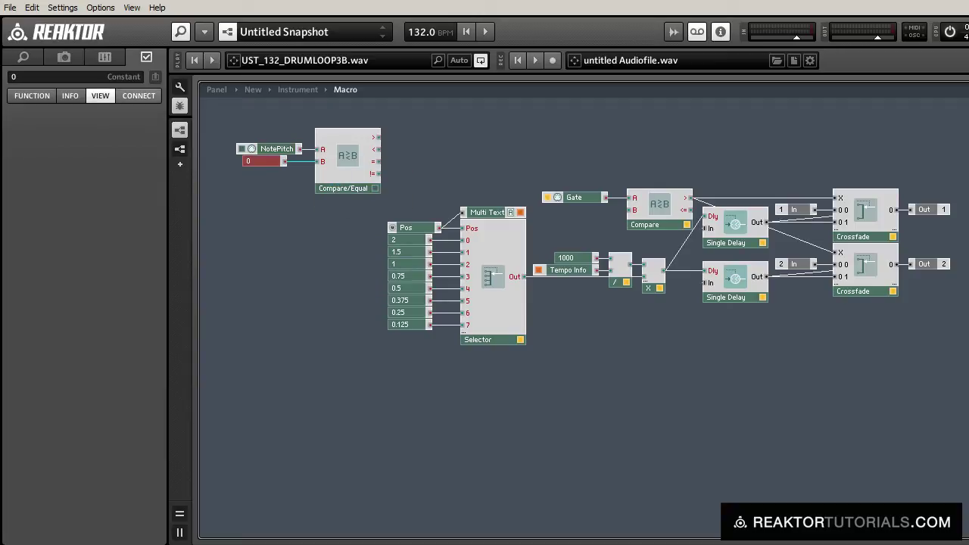
pyautogui.click(12, 76)
pyautogui.write('60')
pyautogui.click(219, 176)
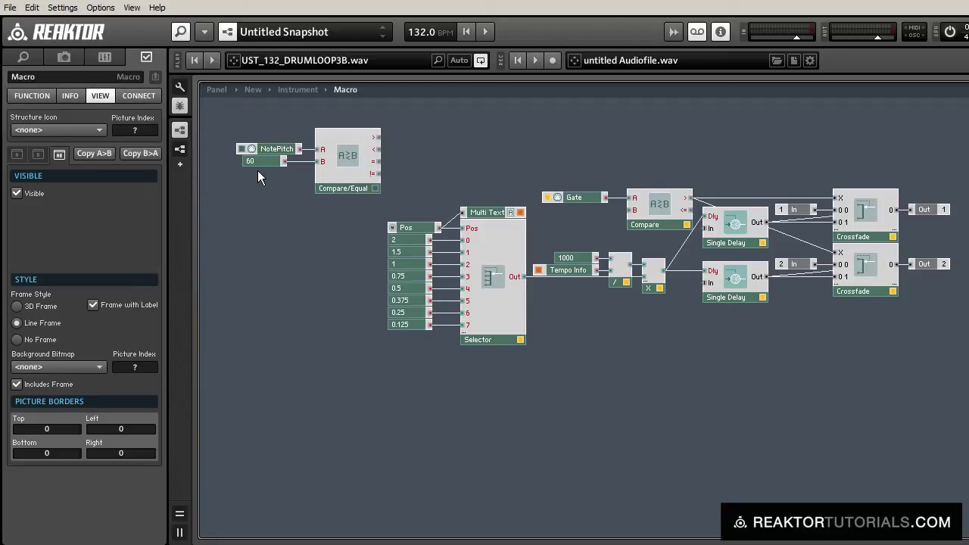
pyautogui.click(258, 164)
pyautogui.moveTo(258, 164); pyautogui.dragTo(339, 250)
pyautogui.click(309, 178)
pyautogui.moveTo(246, 123); pyautogui.dragTo(326, 236)
# Step: Change the second comparison's constant to 68
pyautogui.click(247, 218)
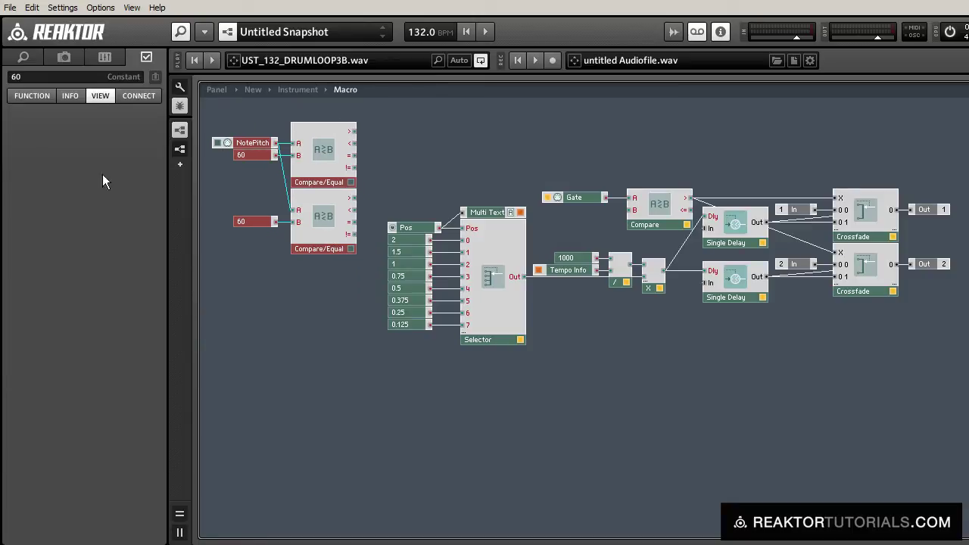
pyautogui.click(20, 78)
pyautogui.write('68')
pyautogui.press('Return')
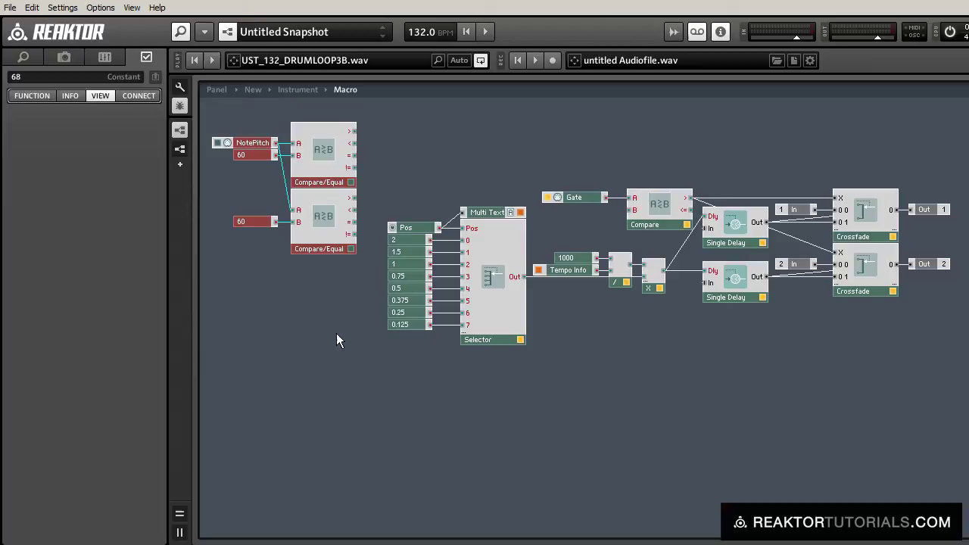
pyautogui.click(343, 319)
# Step: Insert an Add module by searching 'add'
pyautogui.doubleClick(343, 319)
pyautogui.write('add')
pyautogui.press('Return')
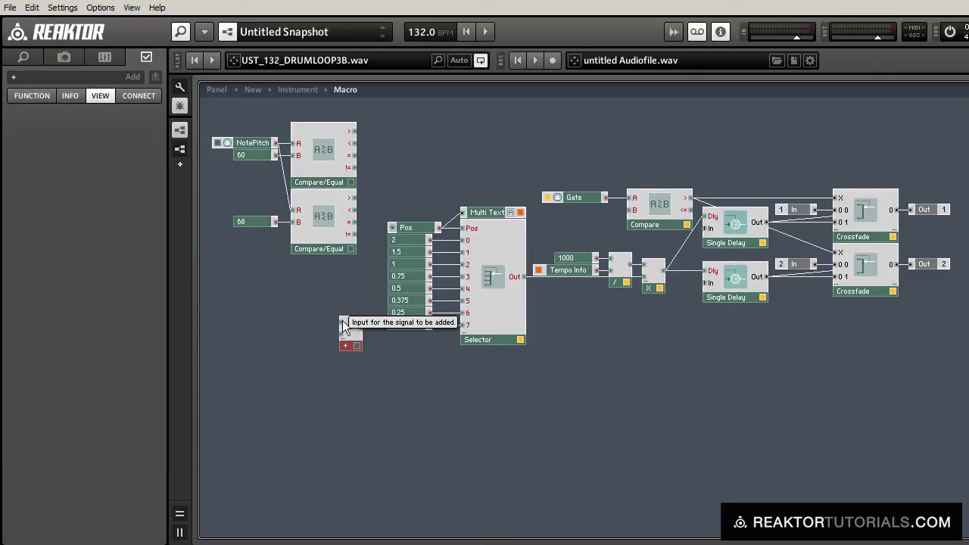
# Step: Place Add beside Compare/Equal, then multiply the Add output by the 68 comparison result
pyautogui.moveTo(351, 346); pyautogui.dragTo(917, 426)
pyautogui.moveTo(870, 293); pyautogui.dragTo(815, 423)
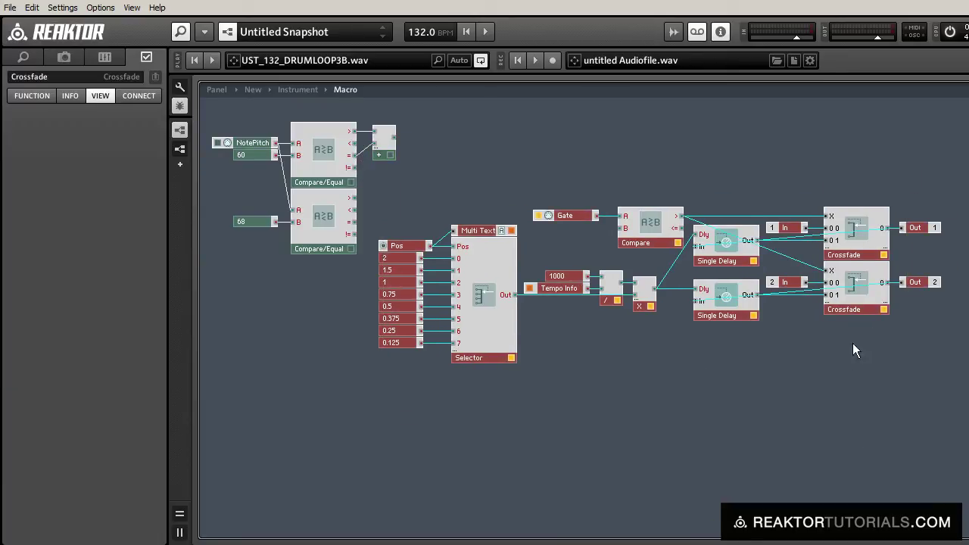
pyautogui.click(692, 287)
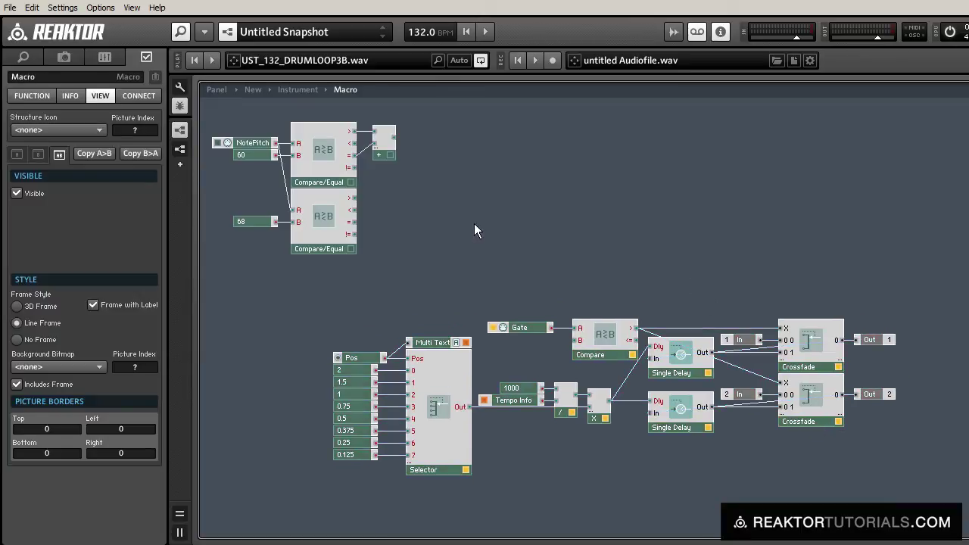
pyautogui.doubleClick(379, 215)
pyautogui.write('mult')
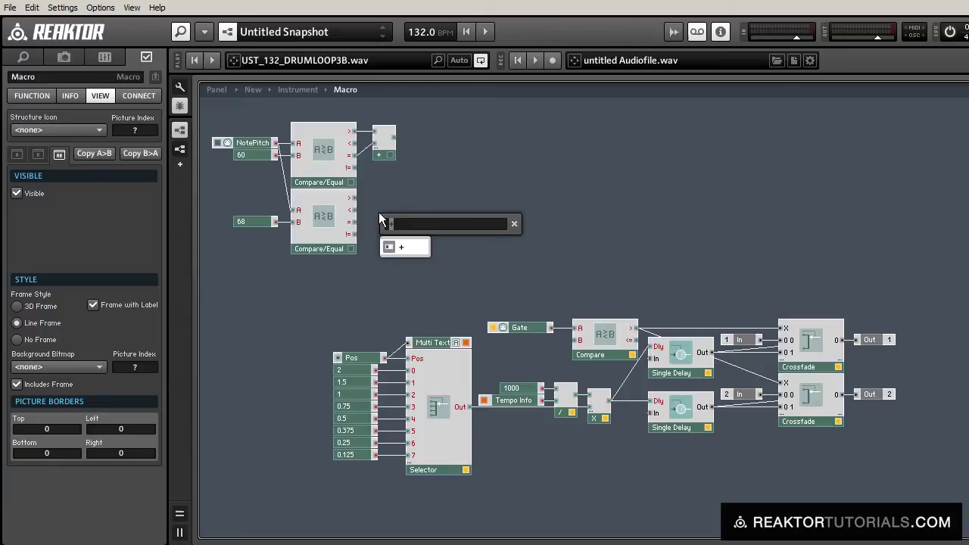
pyautogui.press('Return')
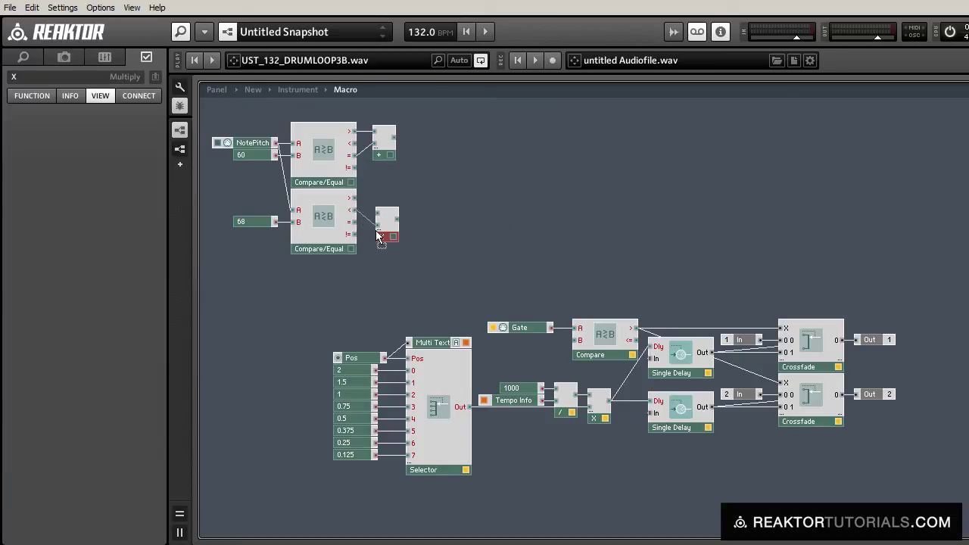
pyautogui.moveTo(379, 226); pyautogui.dragTo(424, 223)
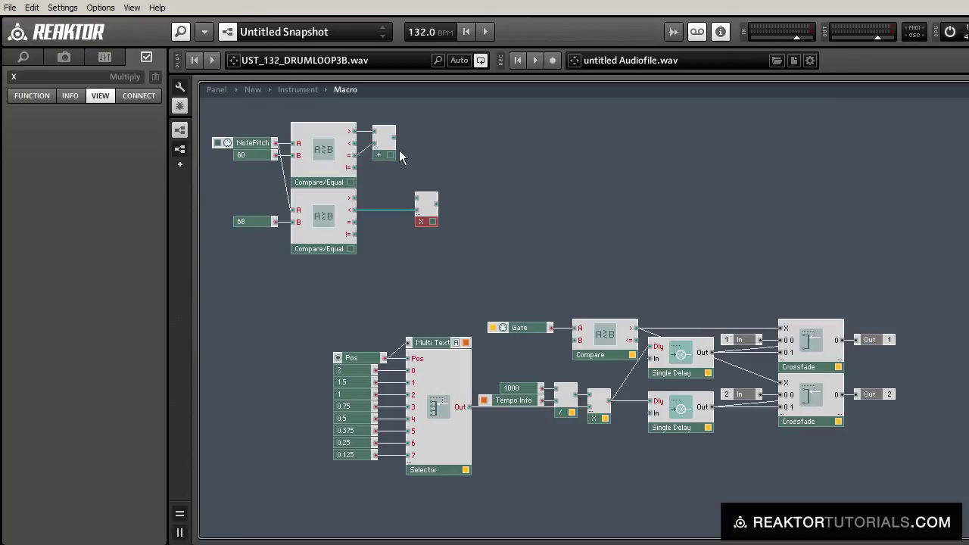
pyautogui.moveTo(393, 138); pyautogui.dragTo(432, 201)
# Step: Duplicate the Multiply to scale the Gate by the note-range result, feeding Compare's A input
pyautogui.hotkey('ctrl', 'd')
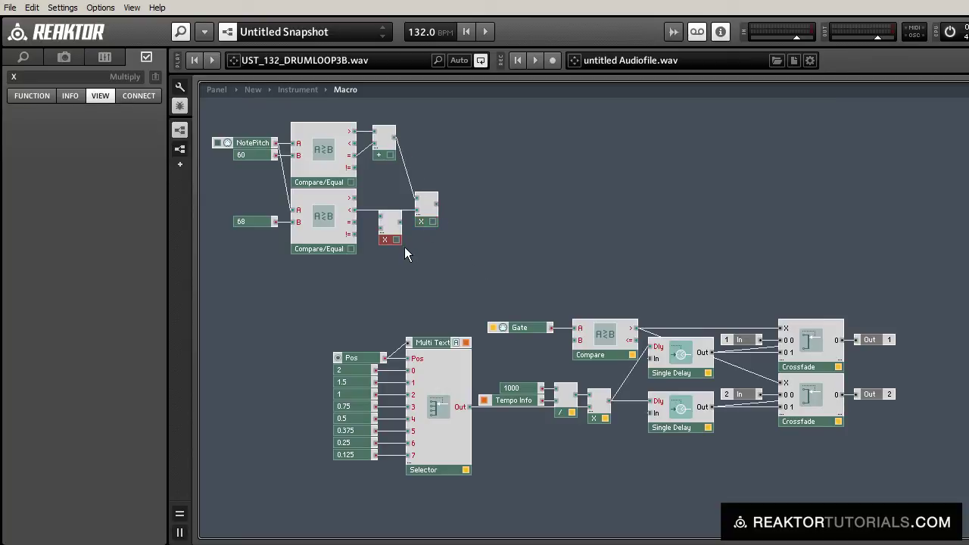
pyautogui.moveTo(389, 239); pyautogui.dragTo(533, 281)
pyautogui.moveTo(522, 332); pyautogui.dragTo(524, 271)
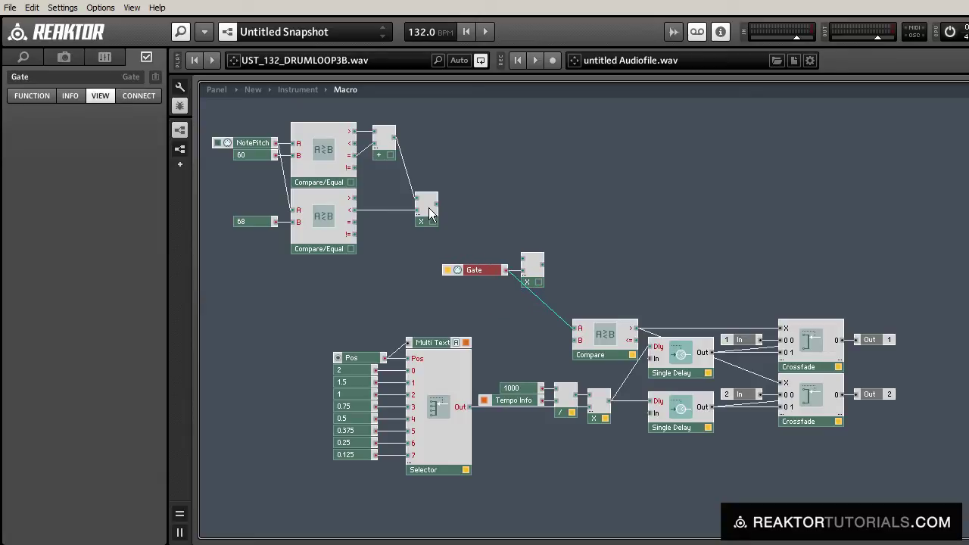
pyautogui.moveTo(435, 213); pyautogui.dragTo(478, 225)
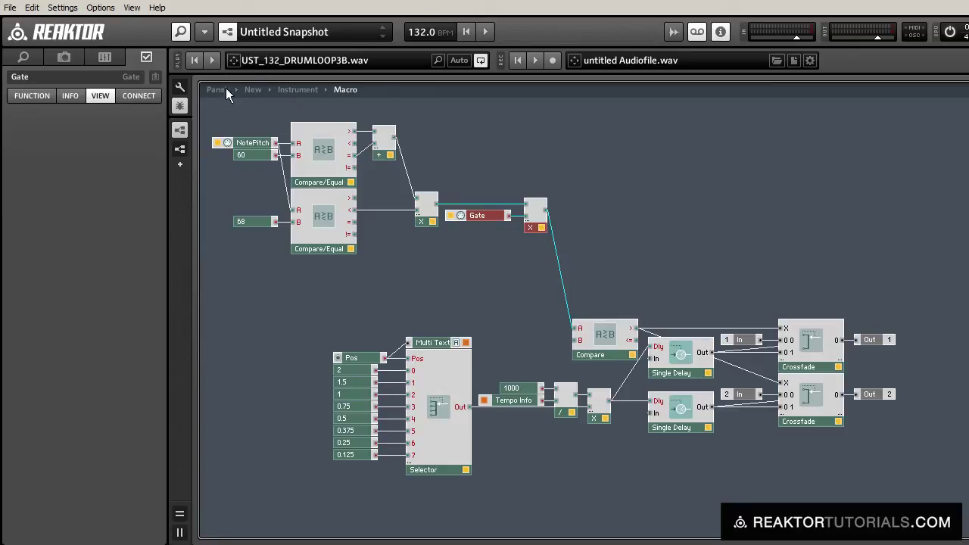
# Step: Insert a Subtract module with a constant of 60 on its lower input
pyautogui.doubleClick(324, 240)
pyautogui.write('-')
pyautogui.press('Return')
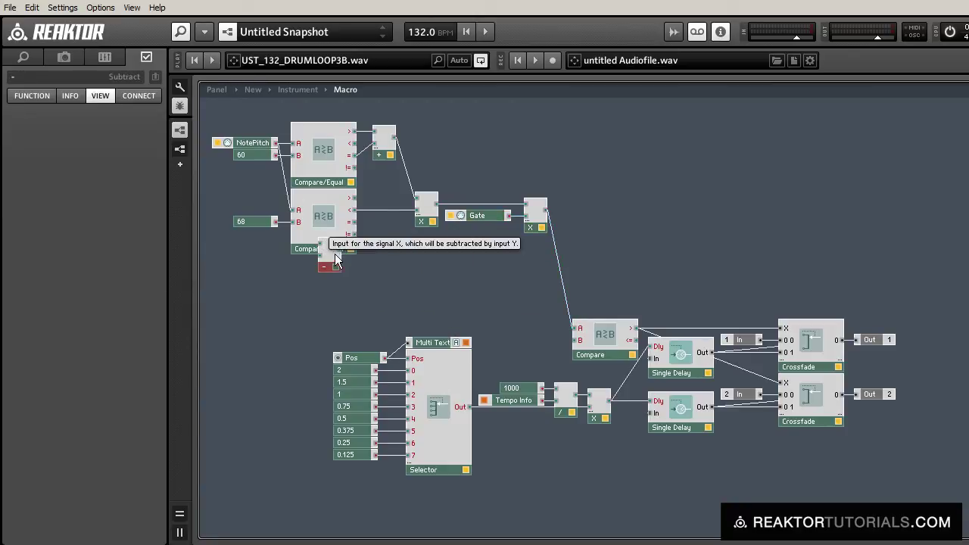
pyautogui.moveTo(334, 273); pyautogui.dragTo(361, 293)
pyautogui.rightClick(347, 275)
pyautogui.click(375, 295)
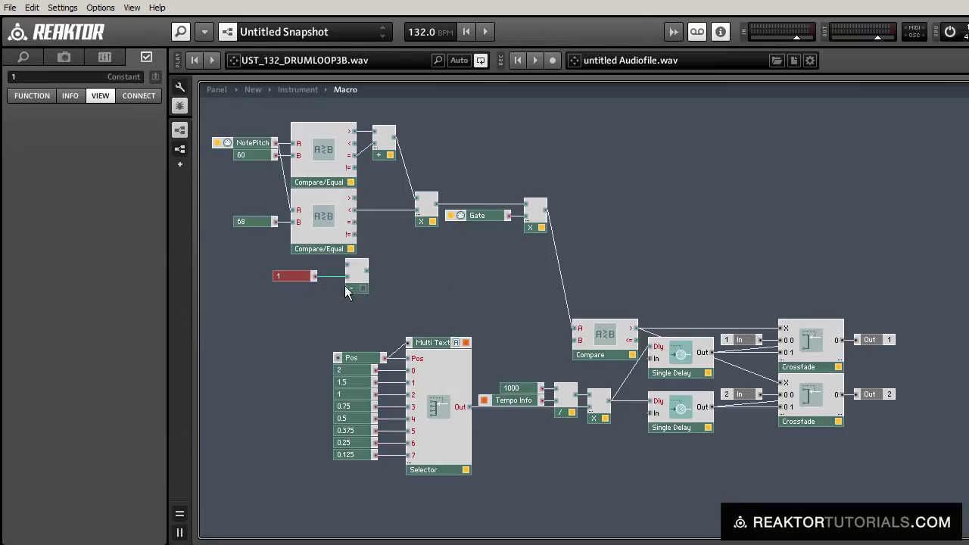
pyautogui.click(39, 76)
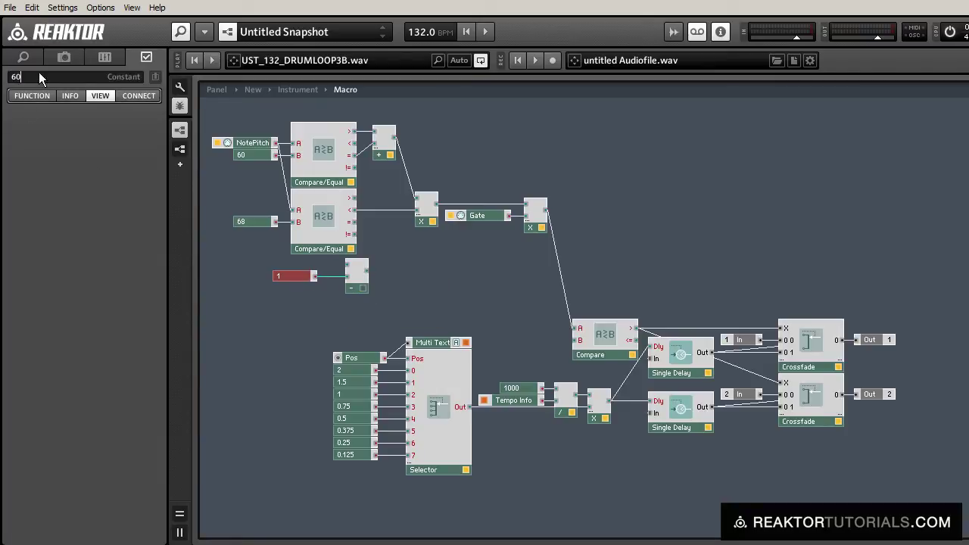
pyautogui.press('Return')
# Step: Wire NotePitch minus 60 into the Multi Text and Selector, and delete the Pos fader
pyautogui.moveTo(277, 143); pyautogui.dragTo(348, 265)
pyautogui.moveTo(276, 265); pyautogui.dragTo(349, 290)
pyautogui.click(322, 311)
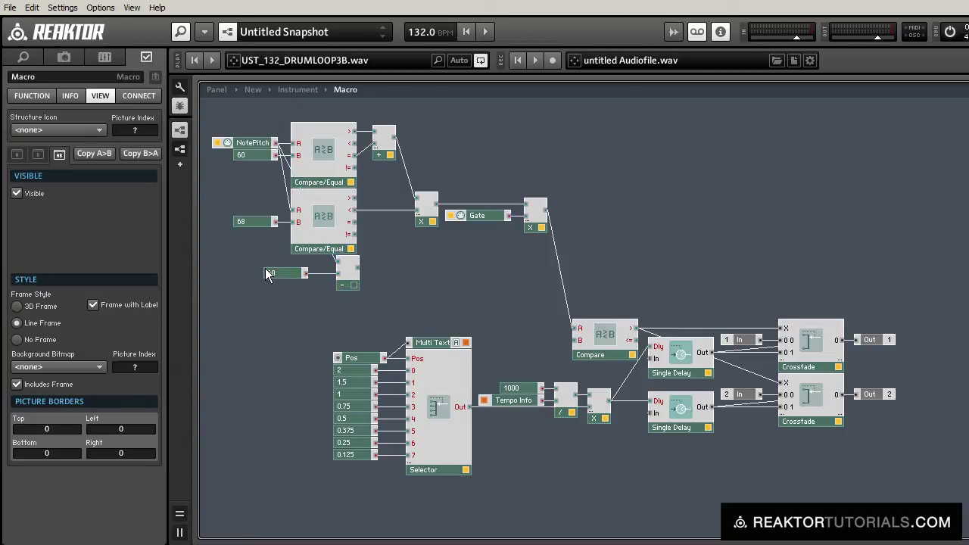
pyautogui.moveTo(270, 276); pyautogui.dragTo(282, 276)
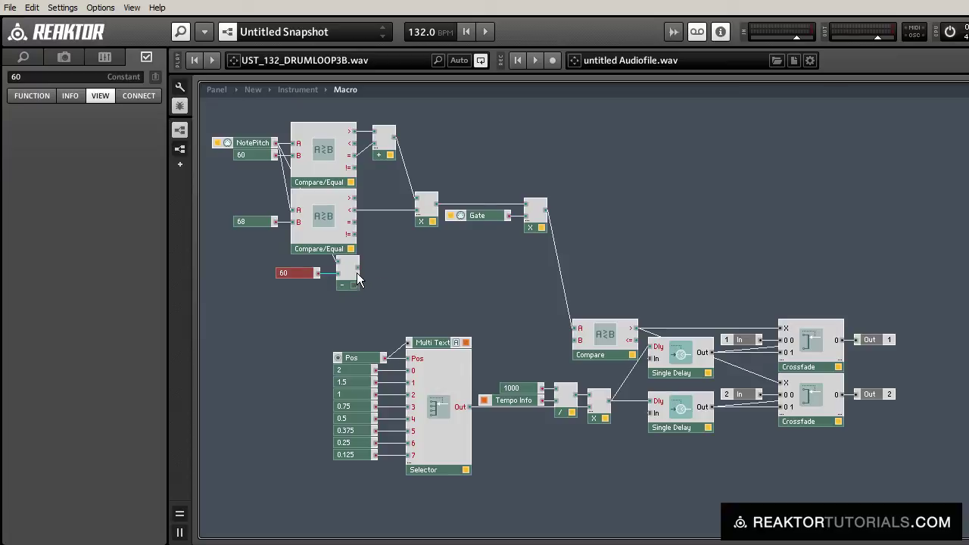
pyautogui.moveTo(358, 280); pyautogui.dragTo(422, 274)
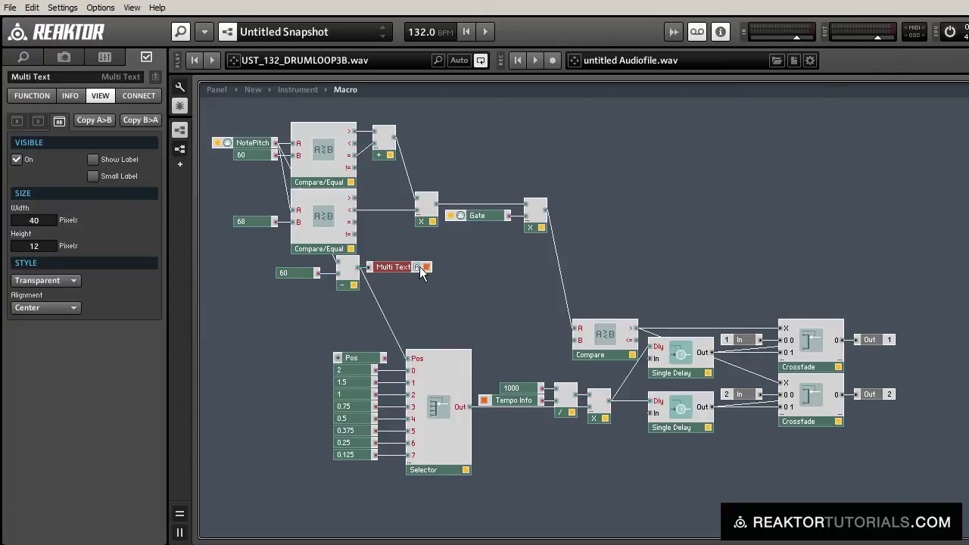
pyautogui.click(357, 359)
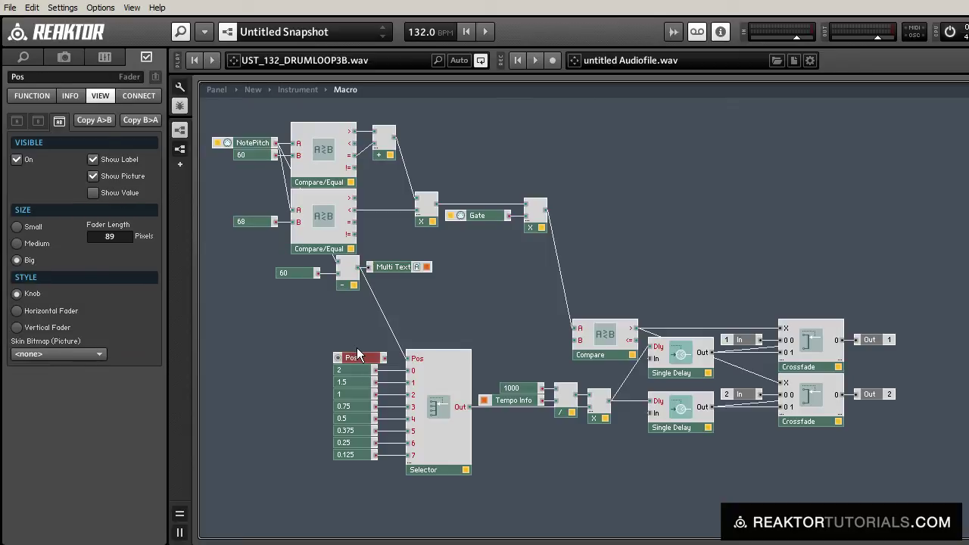
pyautogui.press('Delete')
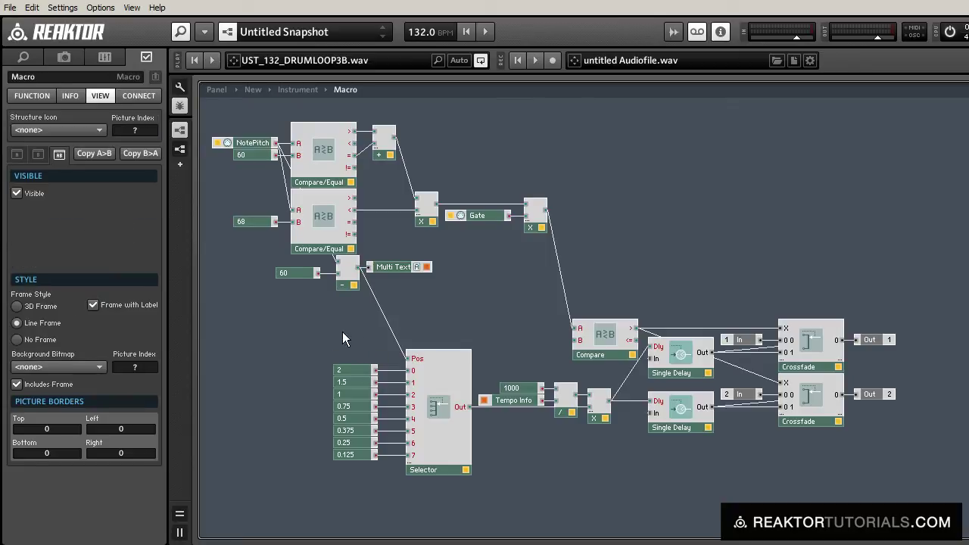
pyautogui.moveTo(318, 328); pyautogui.dragTo(960, 521)
# Step: Move the lower delay module group up and place the Multi Text beside the Selector
pyautogui.moveTo(688, 425); pyautogui.dragTo(730, 337)
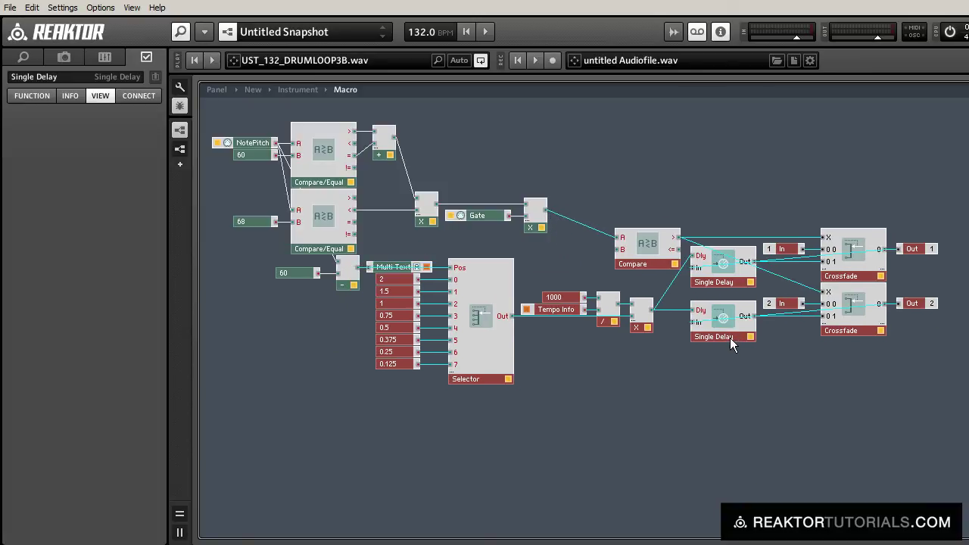
pyautogui.moveTo(730, 337); pyautogui.dragTo(722, 340)
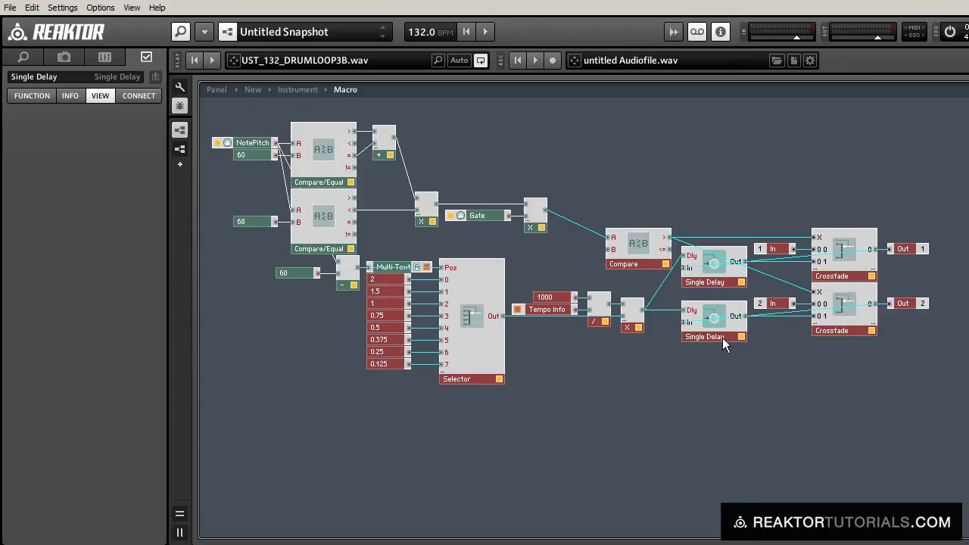
pyautogui.click(576, 356)
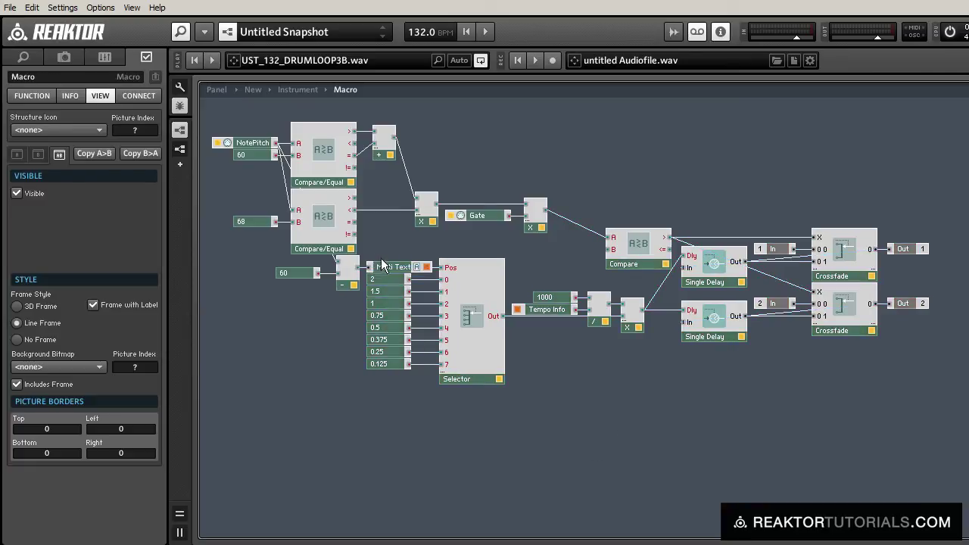
pyautogui.click(387, 267)
pyautogui.moveTo(388, 266); pyautogui.dragTo(536, 266)
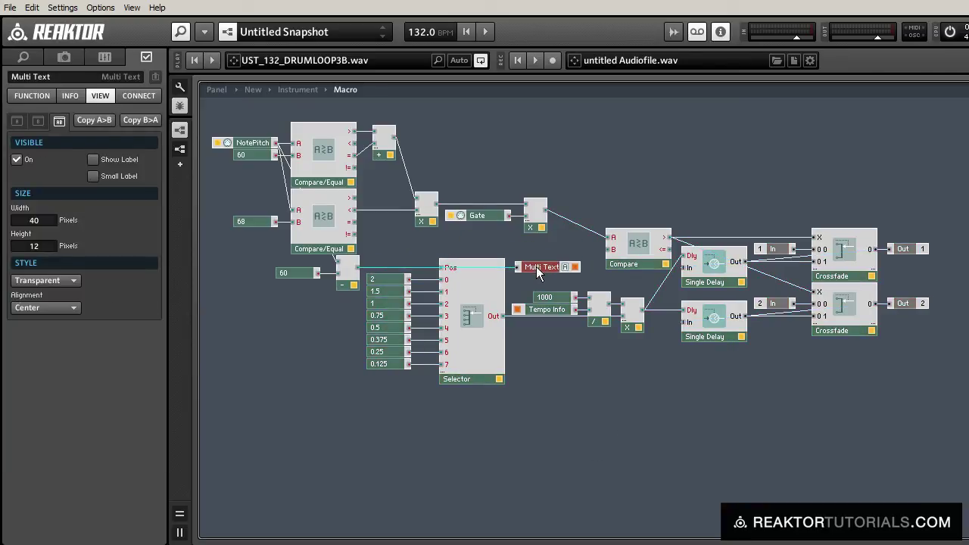
pyautogui.click(542, 381)
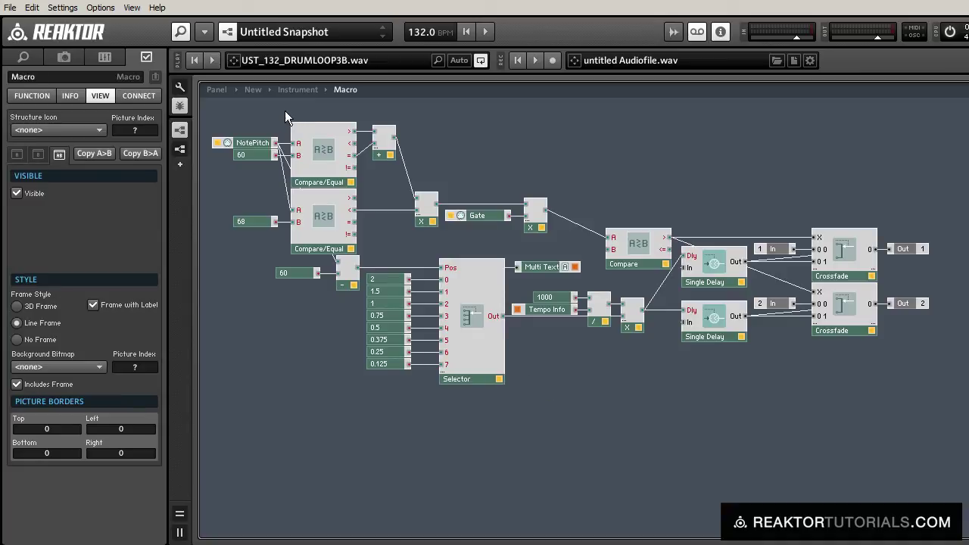
# Step: Return to the instrument panel and play the drum loop so the Macro display reads 1/2
pyautogui.click(209, 90)
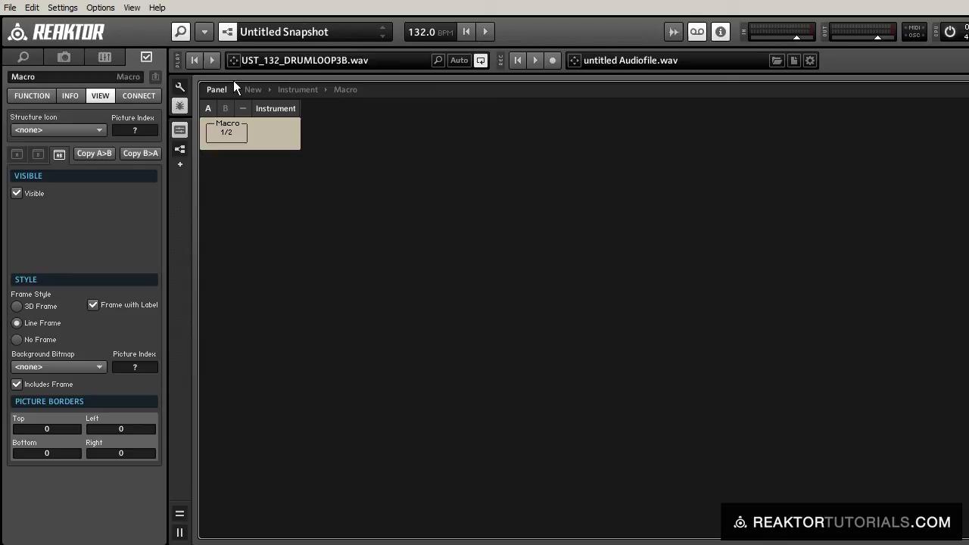
pyautogui.click(218, 63)
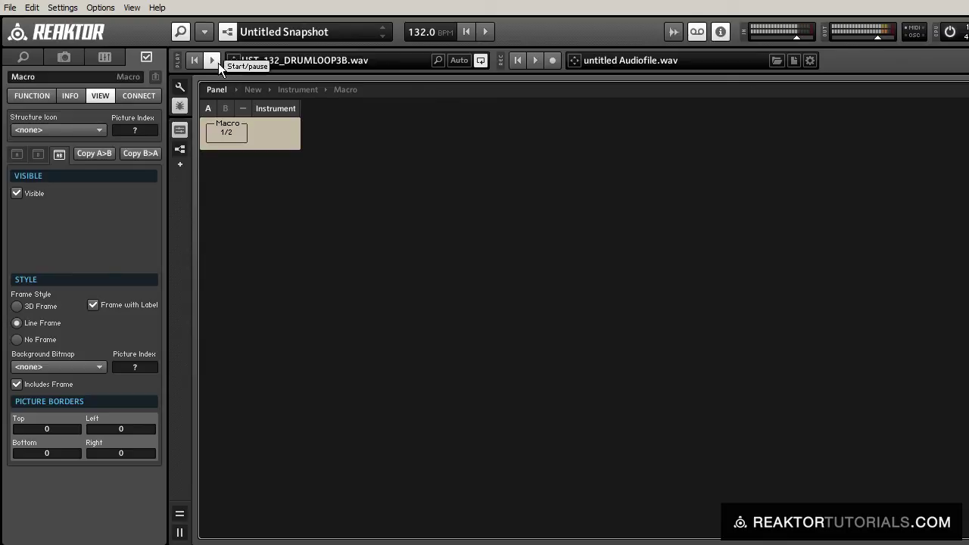